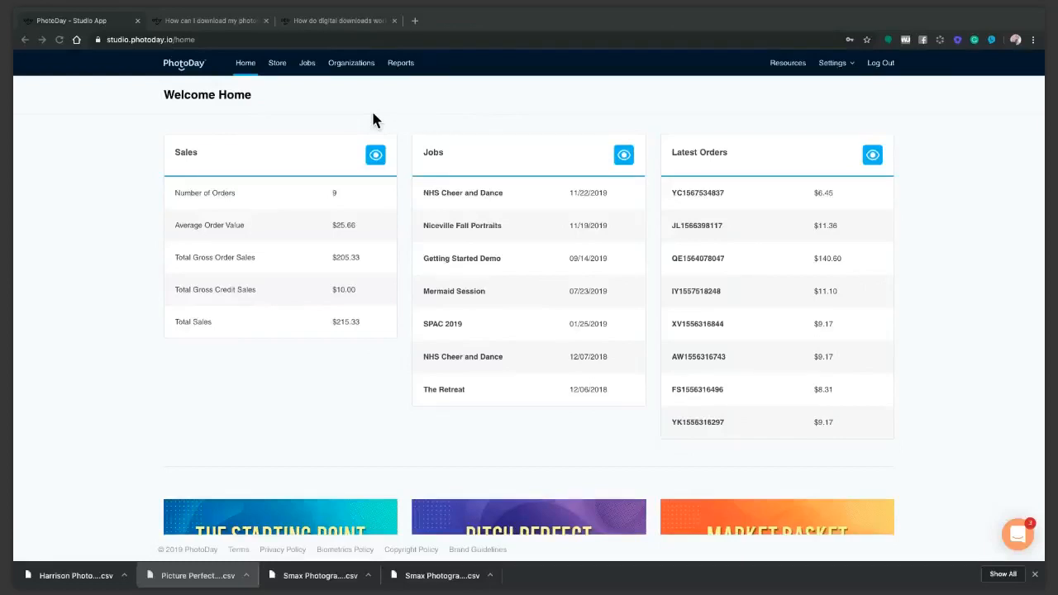
Open the packages of the Getting Started price sheet in the store
click(277, 63)
click(278, 66)
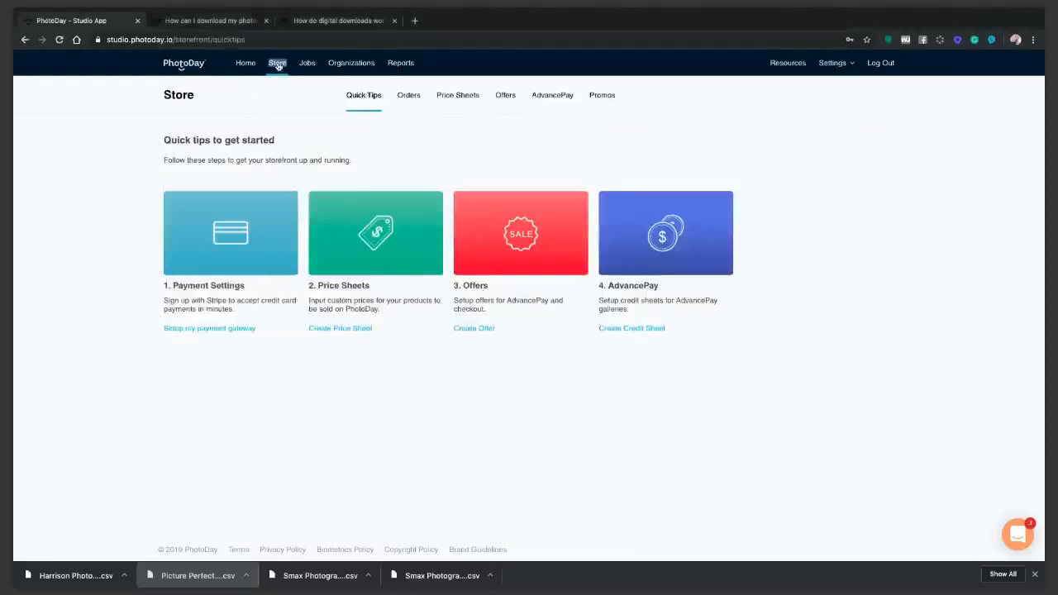
click(396, 244)
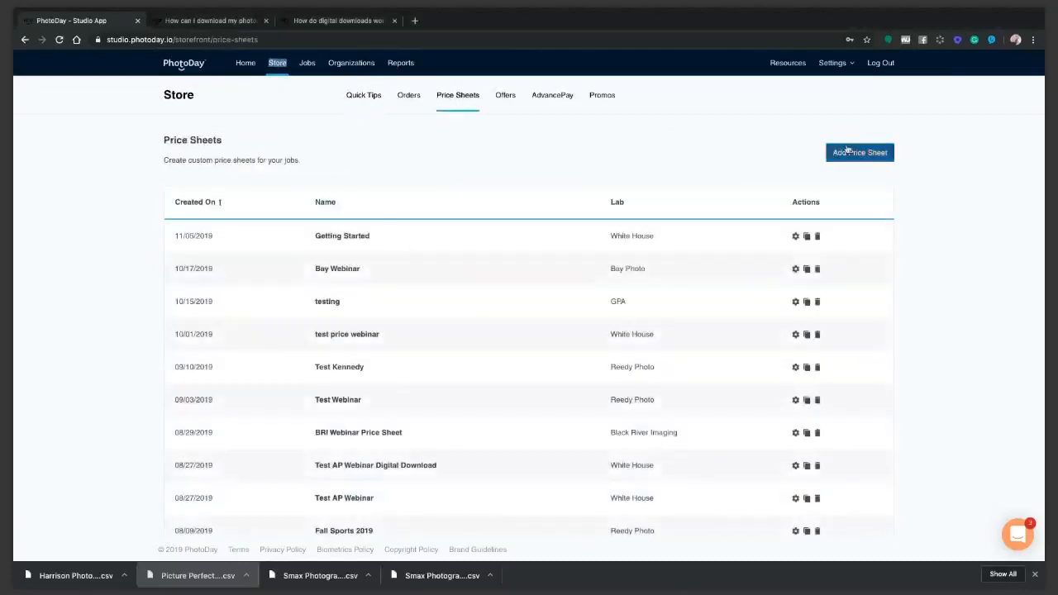
click(344, 237)
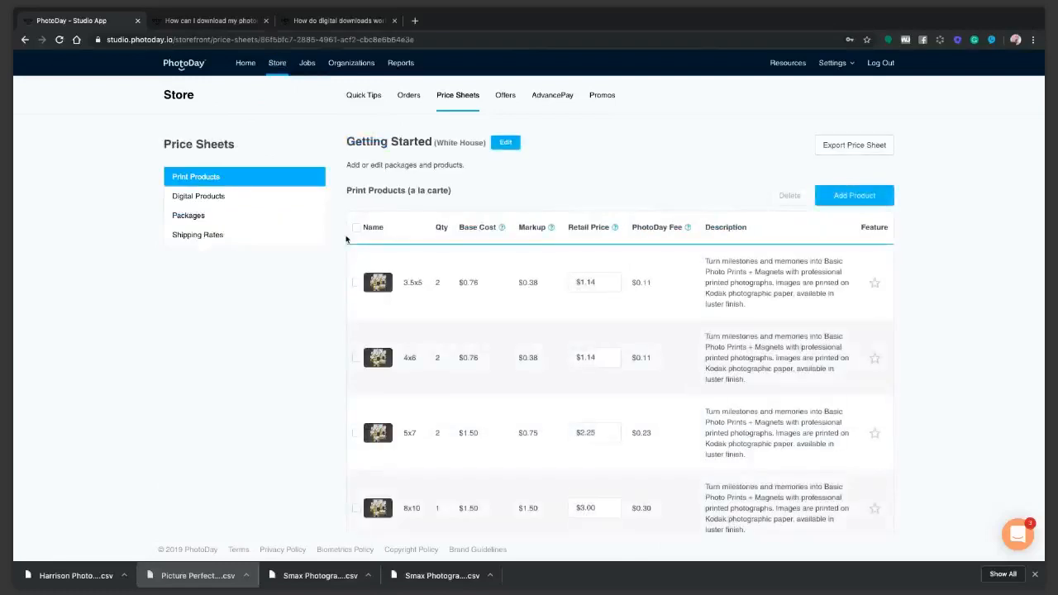
click(189, 216)
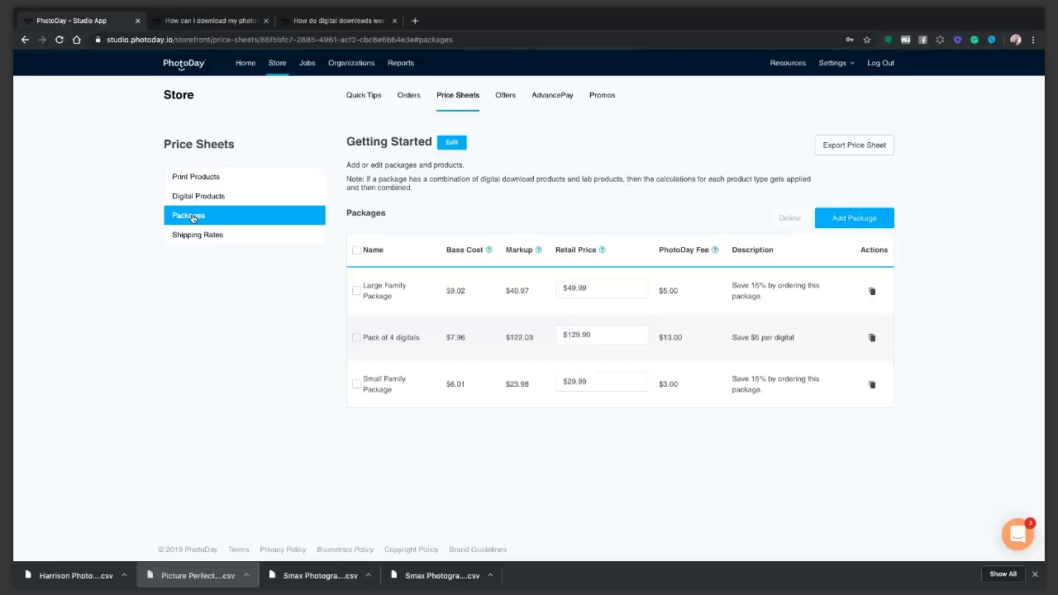
Create a package named "Pack of 4 Downloads" with the description "Choose from 4 different images!" and continue to its products
click(853, 219)
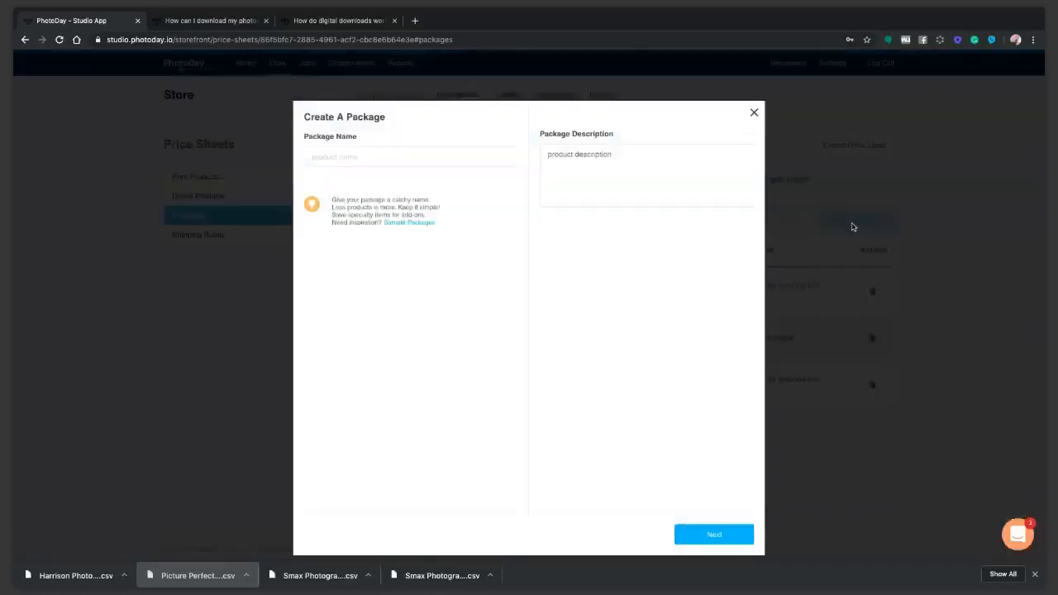
click(386, 154)
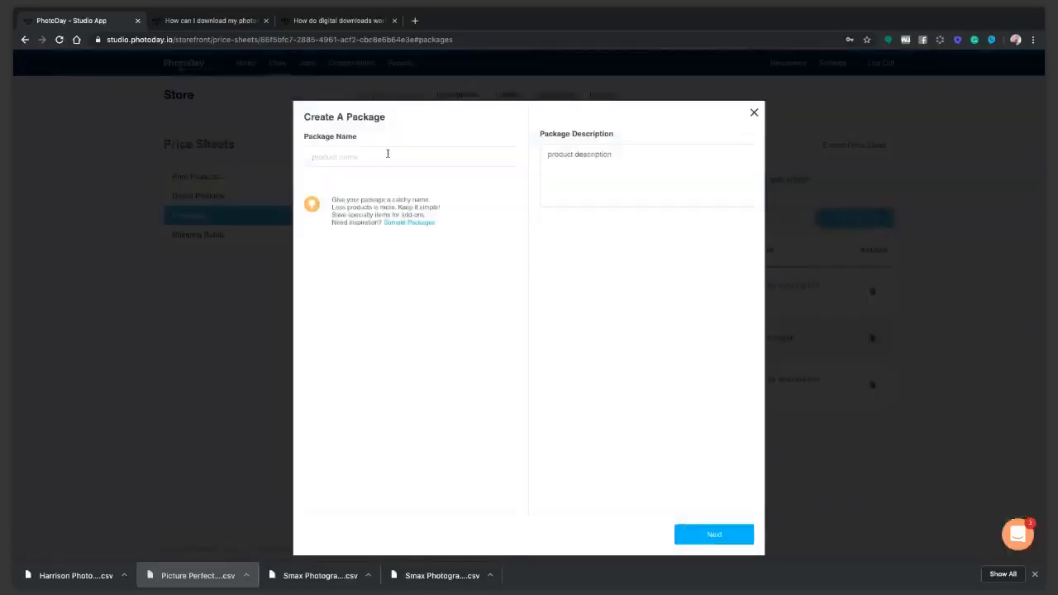
text(Pack of 4 Downloads)
click(624, 171)
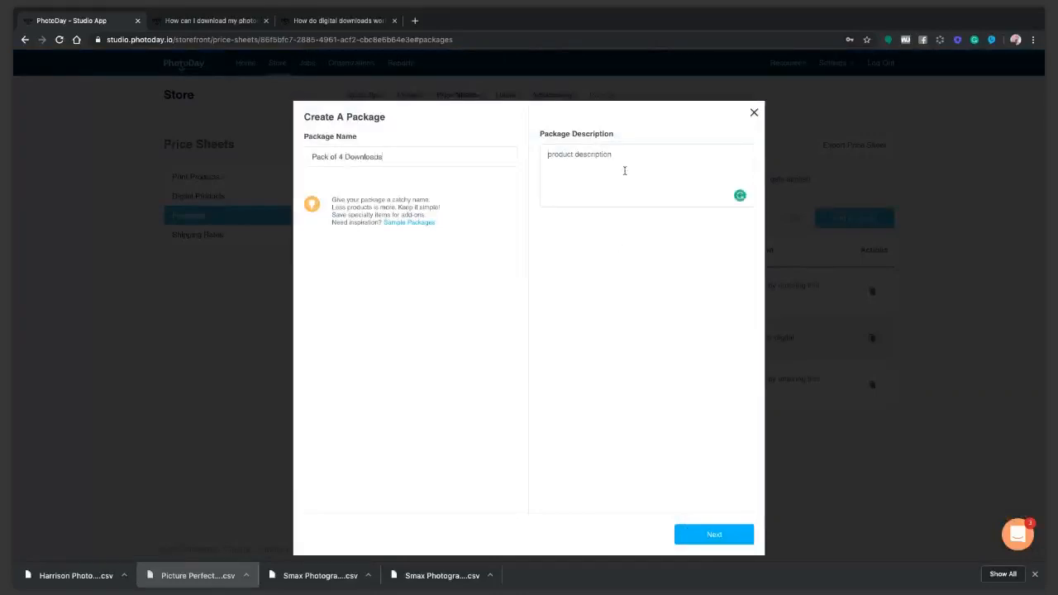
text(Choose from 4 different images)
click(732, 534)
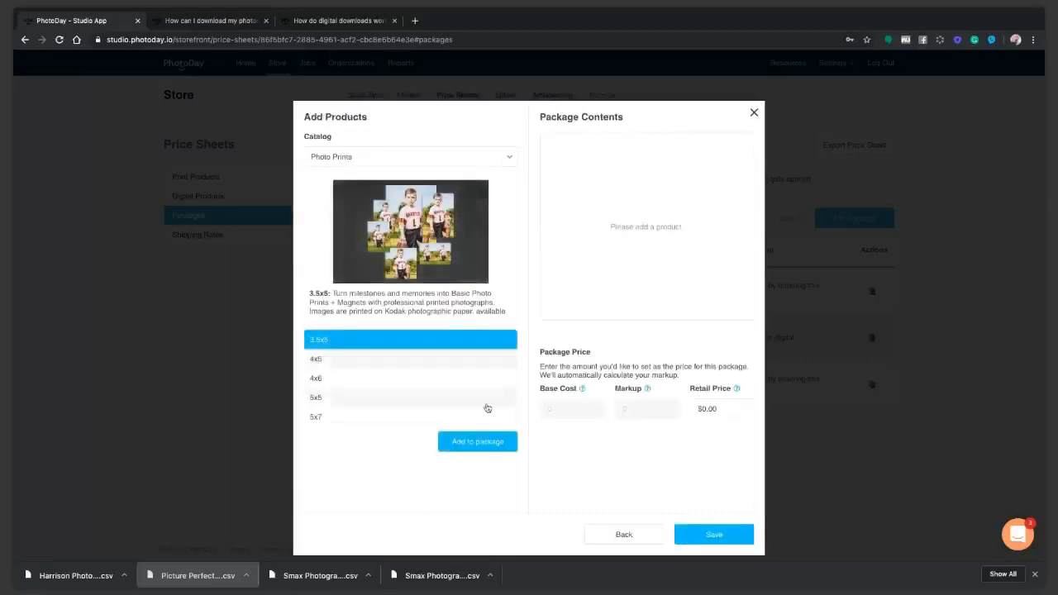
Add four High-Resolution Download products from the Digital Downloads catalog to the package
click(487, 410)
click(423, 157)
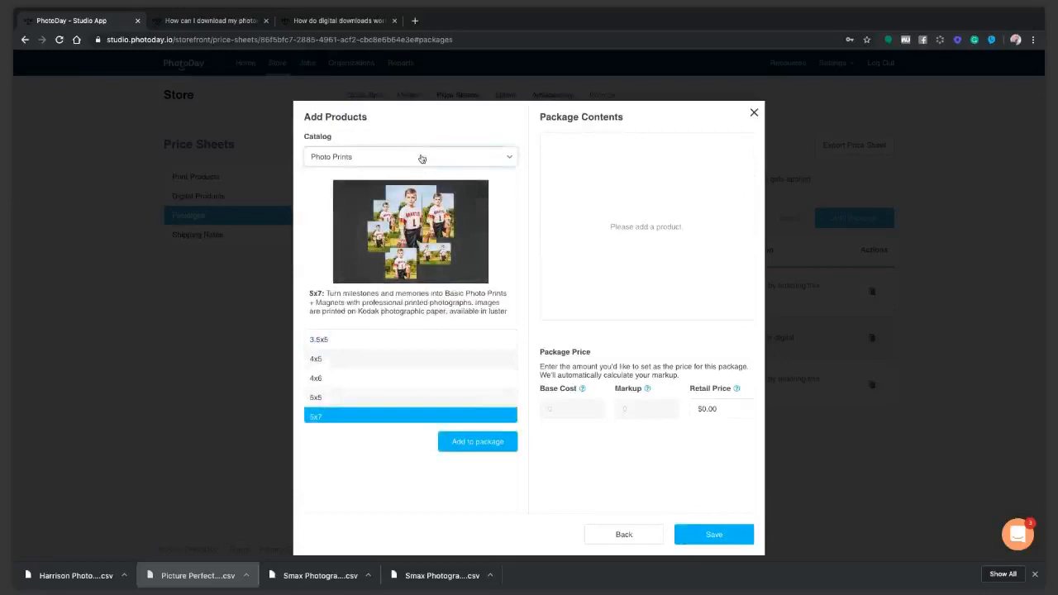
click(372, 200)
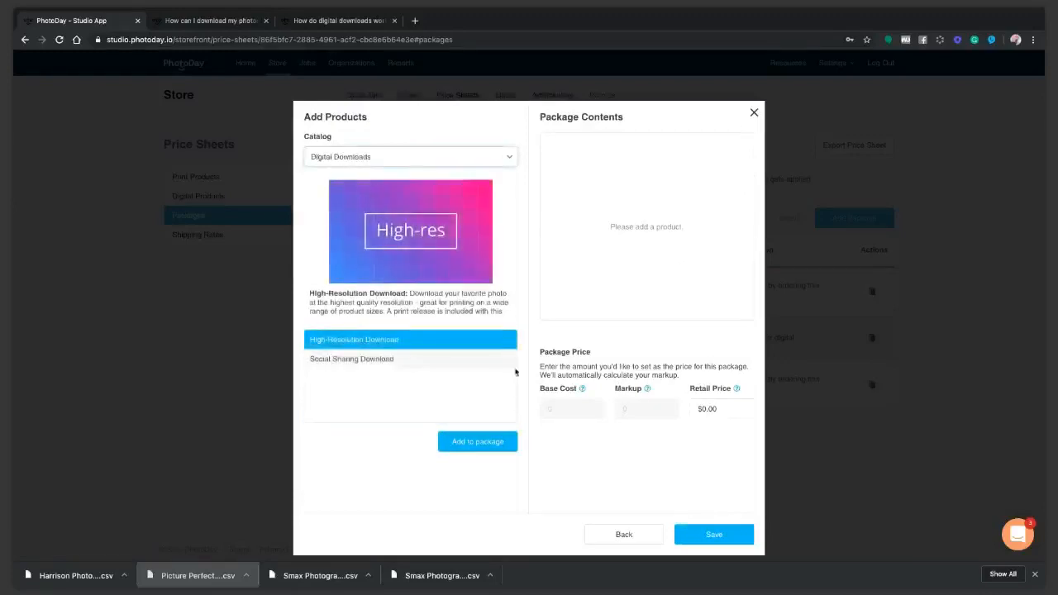
click(416, 344)
click(417, 344)
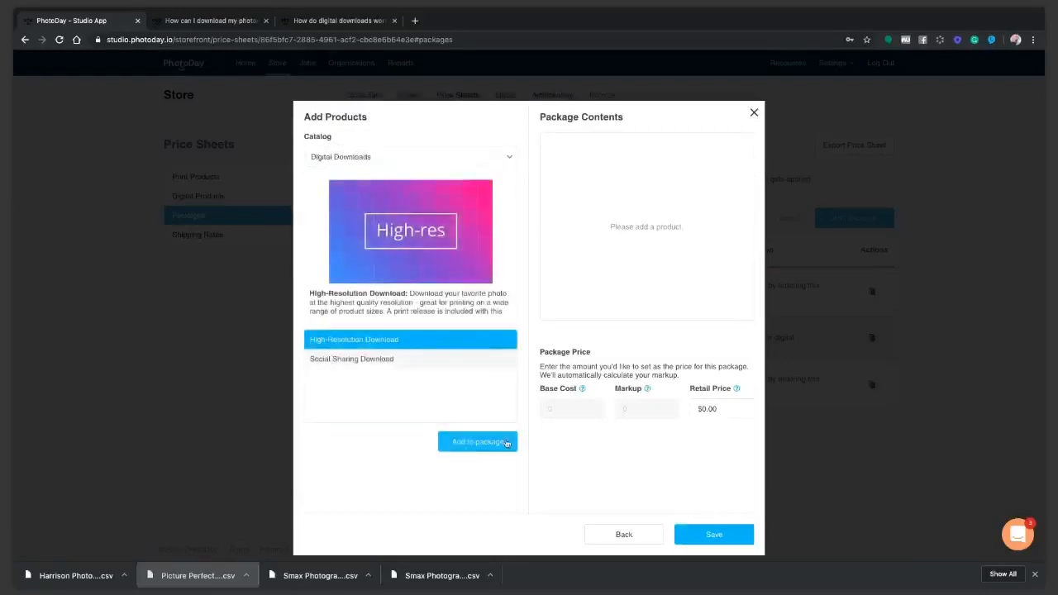
click(486, 441)
click(425, 340)
click(459, 443)
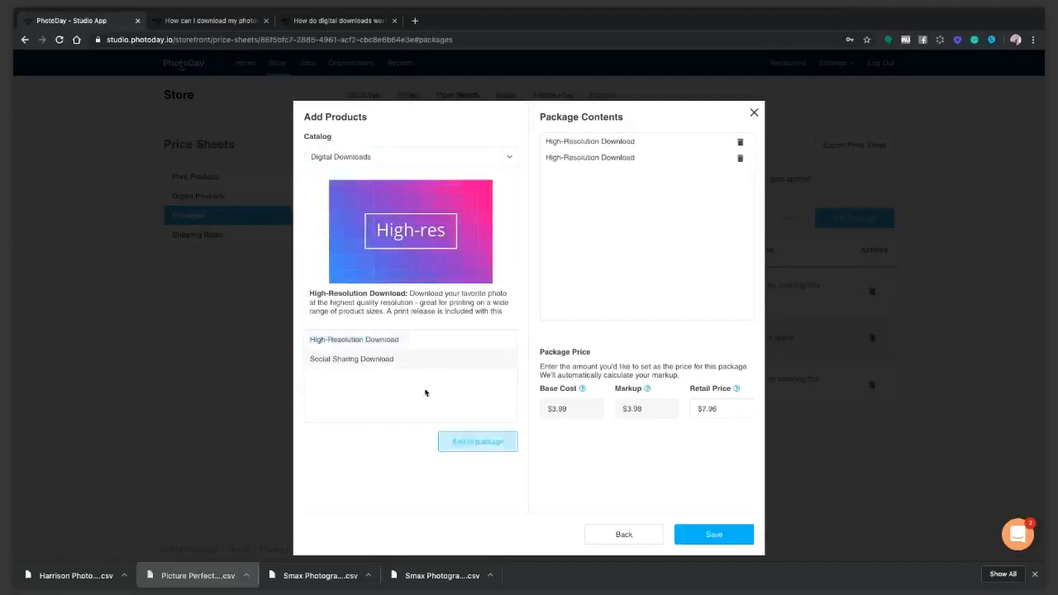
click(404, 341)
click(459, 446)
click(420, 341)
click(461, 443)
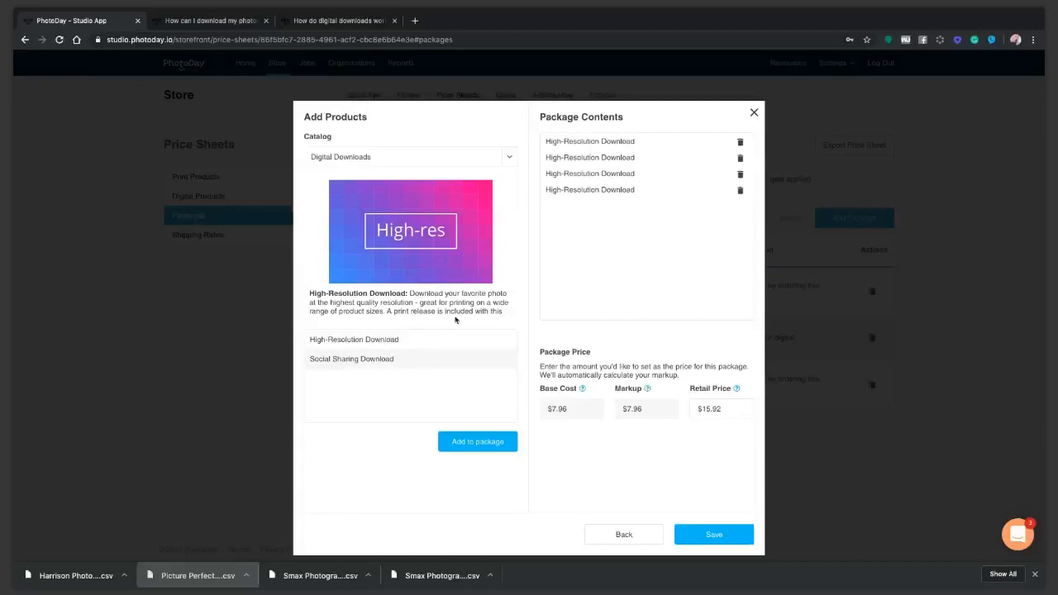
Read the High-Resolution Download description and the support articles on downloading photos and how digital downloads work
scroll(459, 311, down, 1)
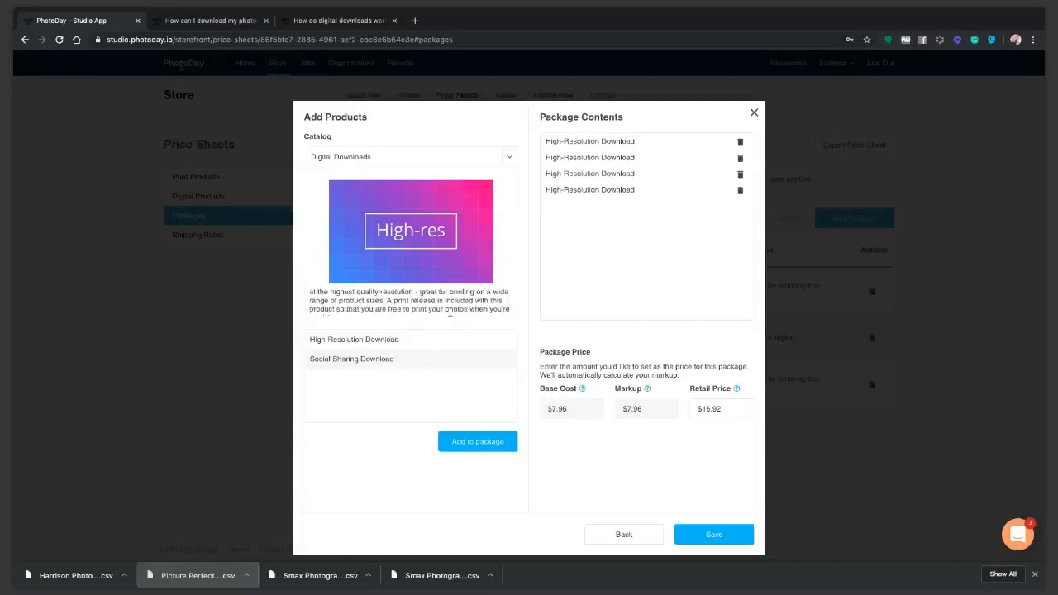
scroll(459, 311, down, 1)
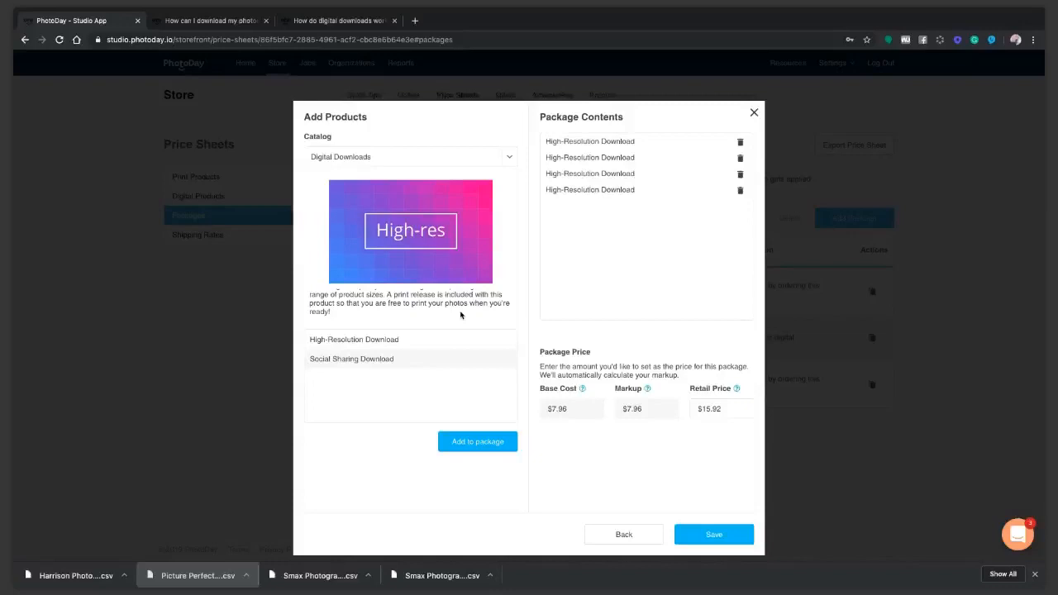
click(230, 25)
scroll(692, 410, down, 5)
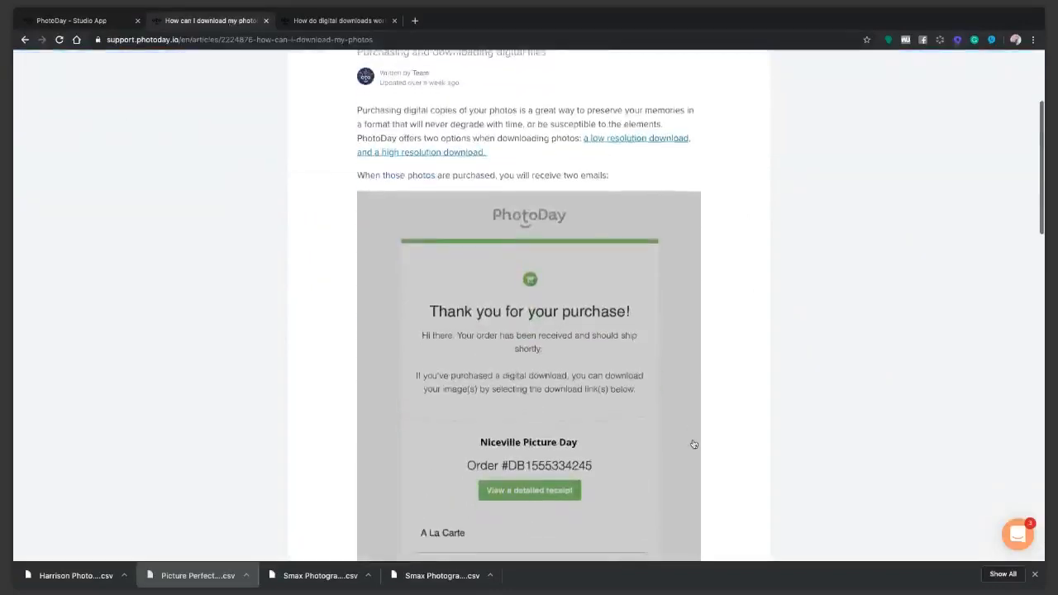
scroll(675, 420, down, 2)
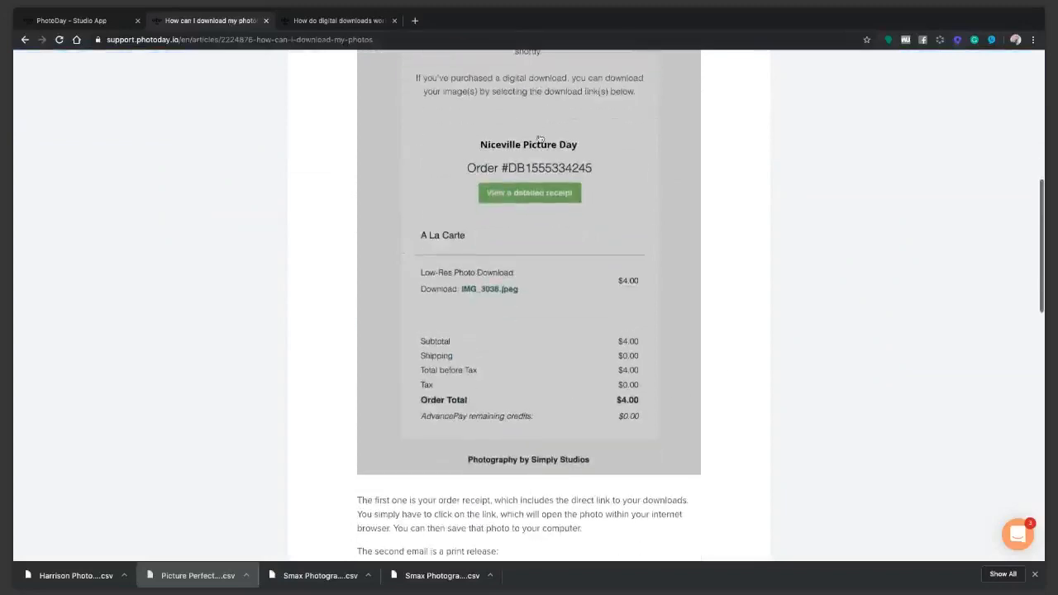
click(333, 20)
scroll(606, 347, down, 5)
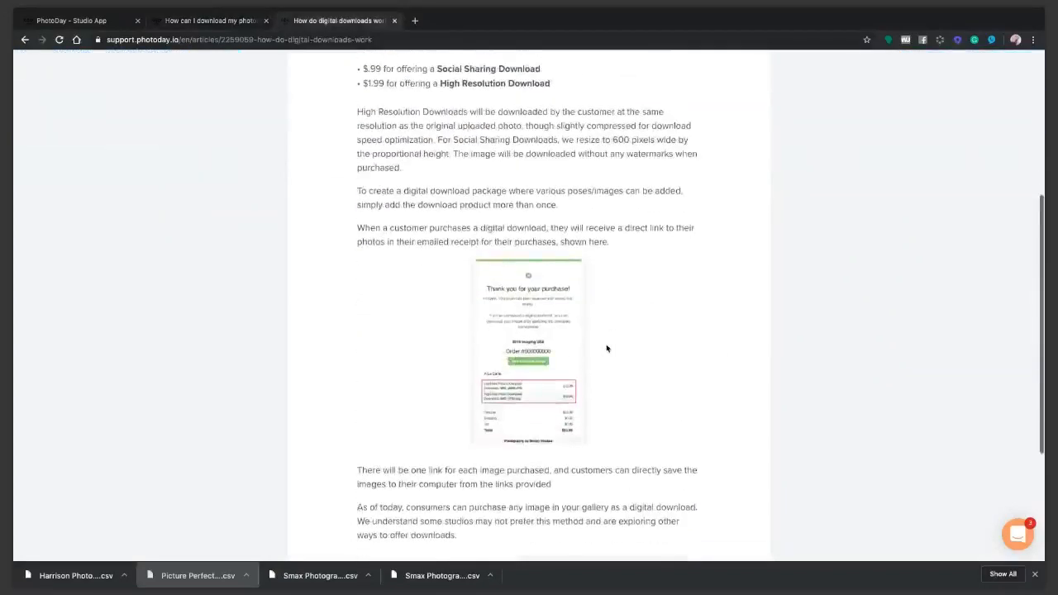
scroll(606, 347, down, 3)
click(229, 20)
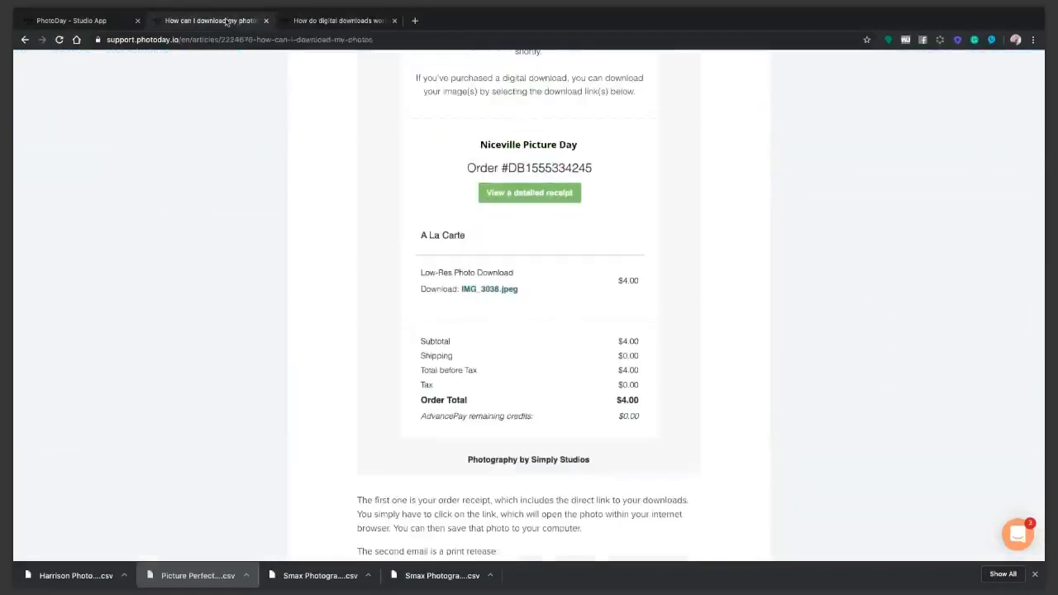
click(83, 23)
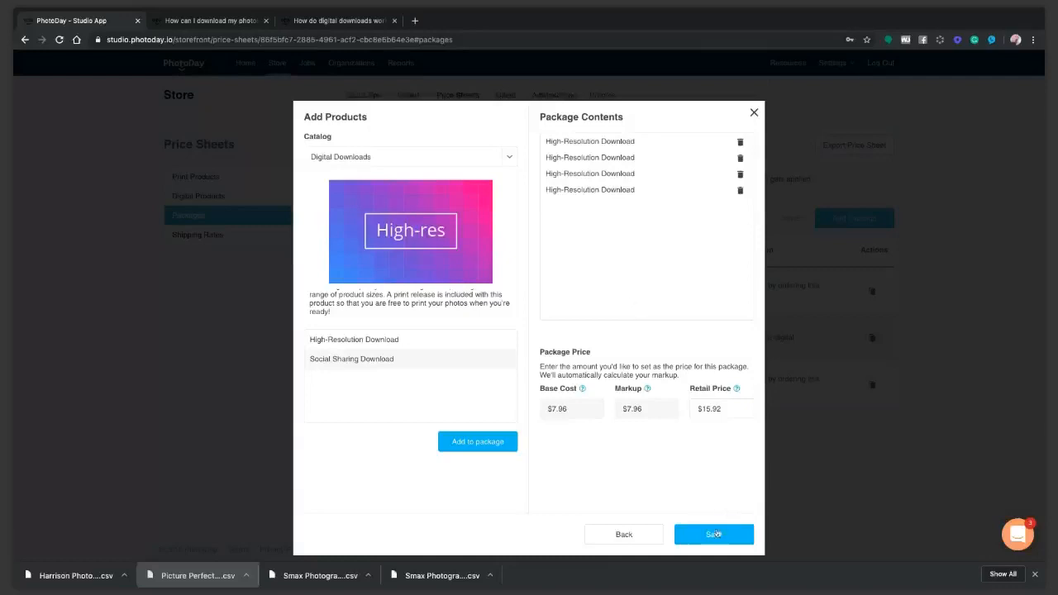
Set the package's retail price to $129.99 and save the package
drag(739, 409, 696, 406)
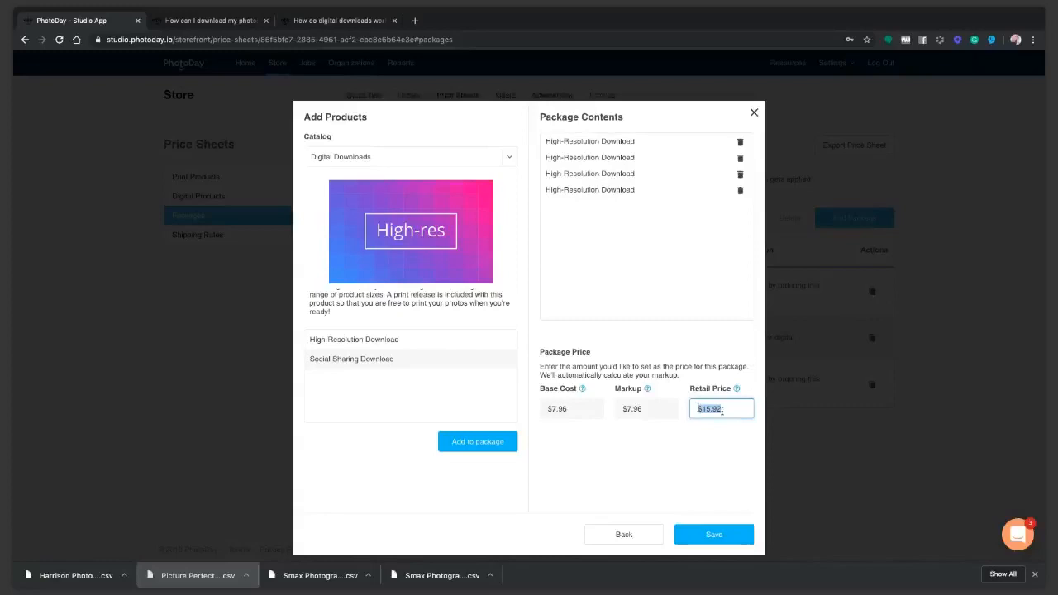
text(129.99)
click(719, 533)
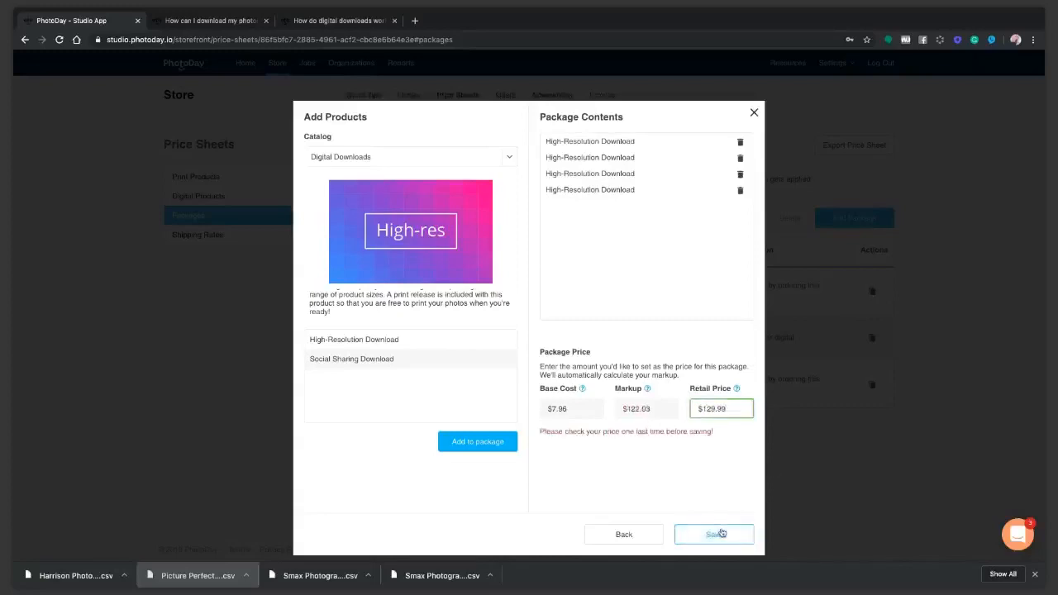
click(721, 533)
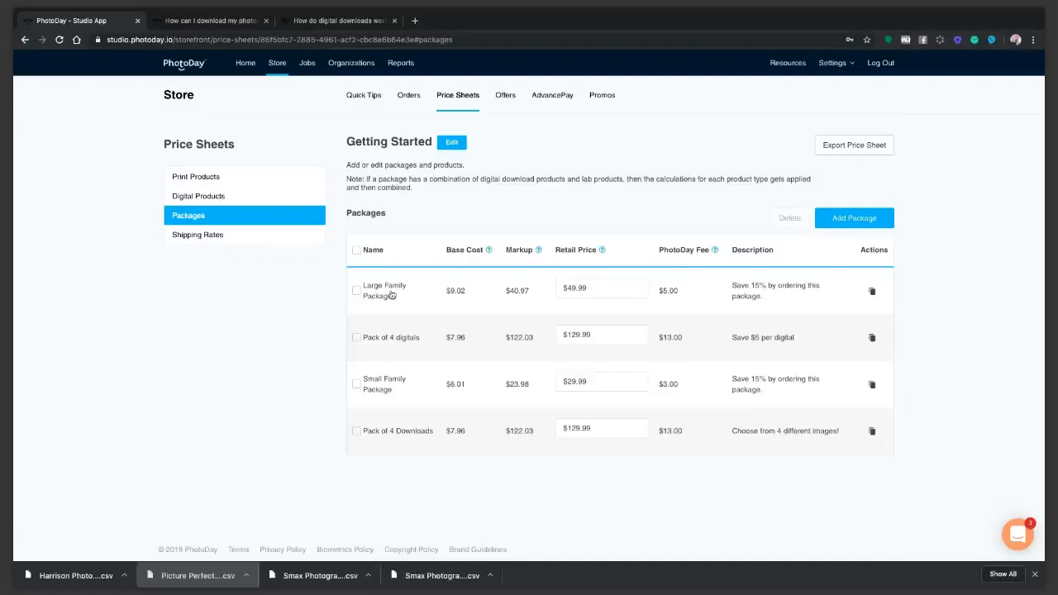
Duplicate the Getting Started price sheet and open the packages of the copy
click(457, 97)
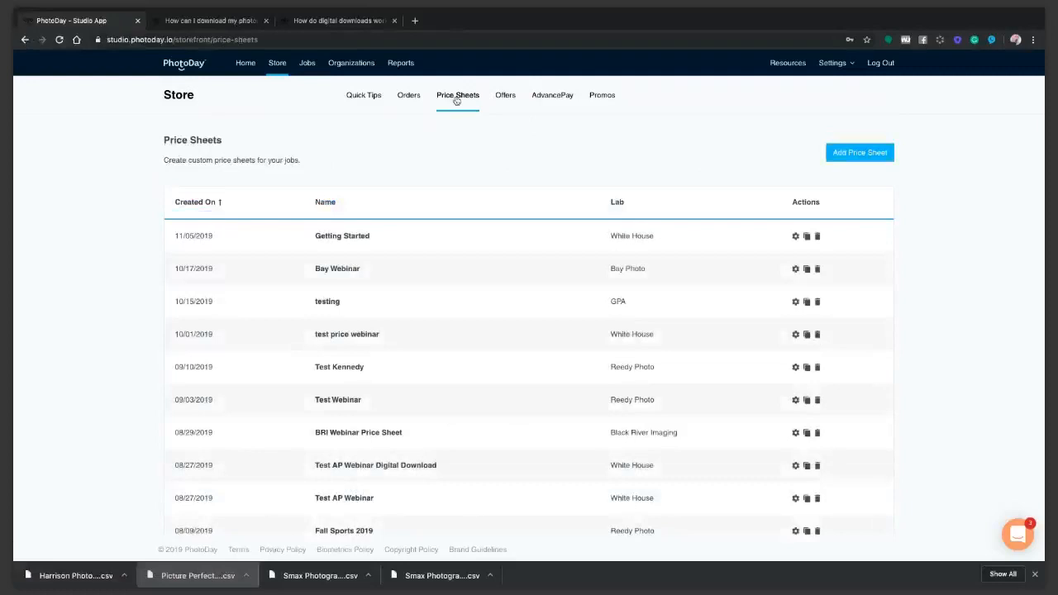
click(807, 237)
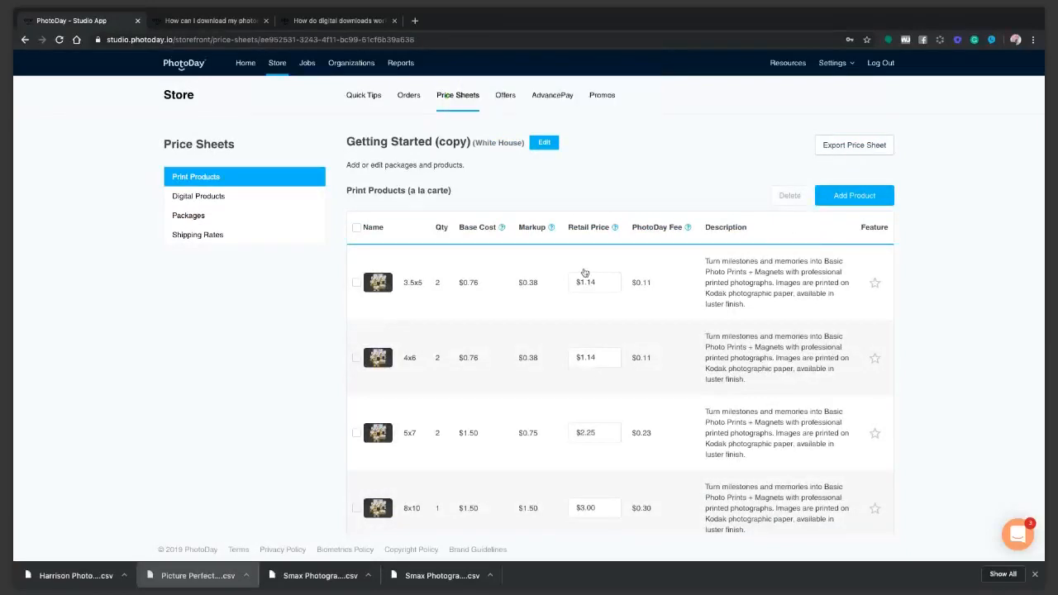
click(175, 216)
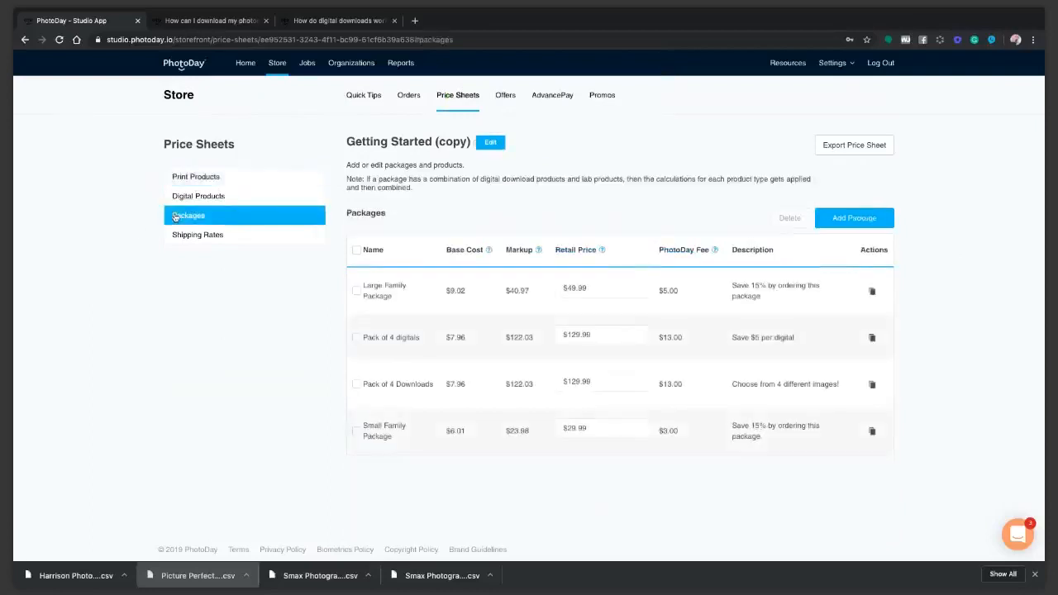
Duplicate the Large Family Package and permanently delete the duplicate
click(871, 292)
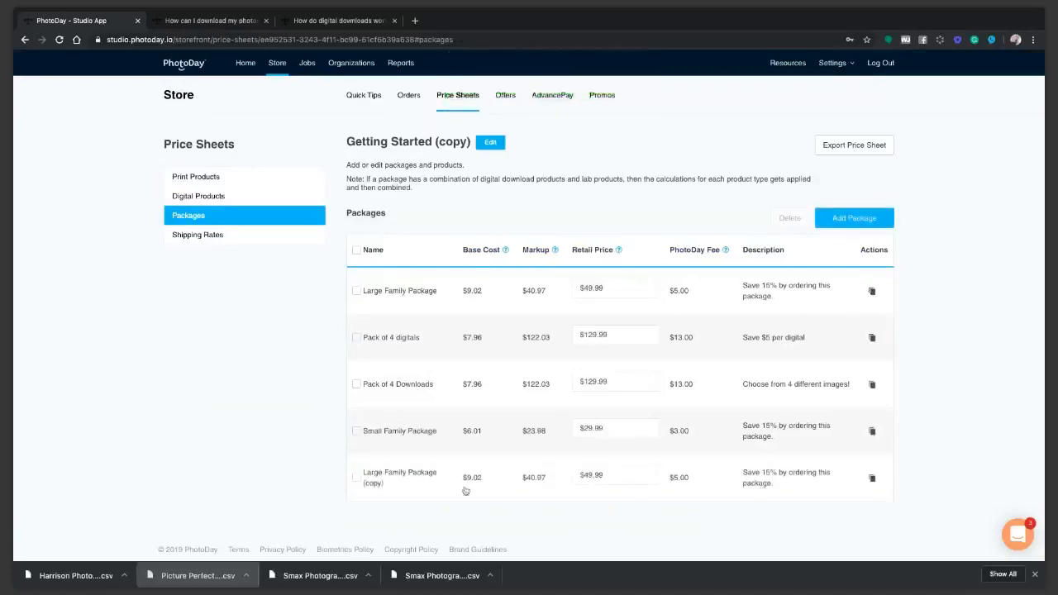
click(356, 479)
click(789, 219)
click(515, 314)
text(delete)
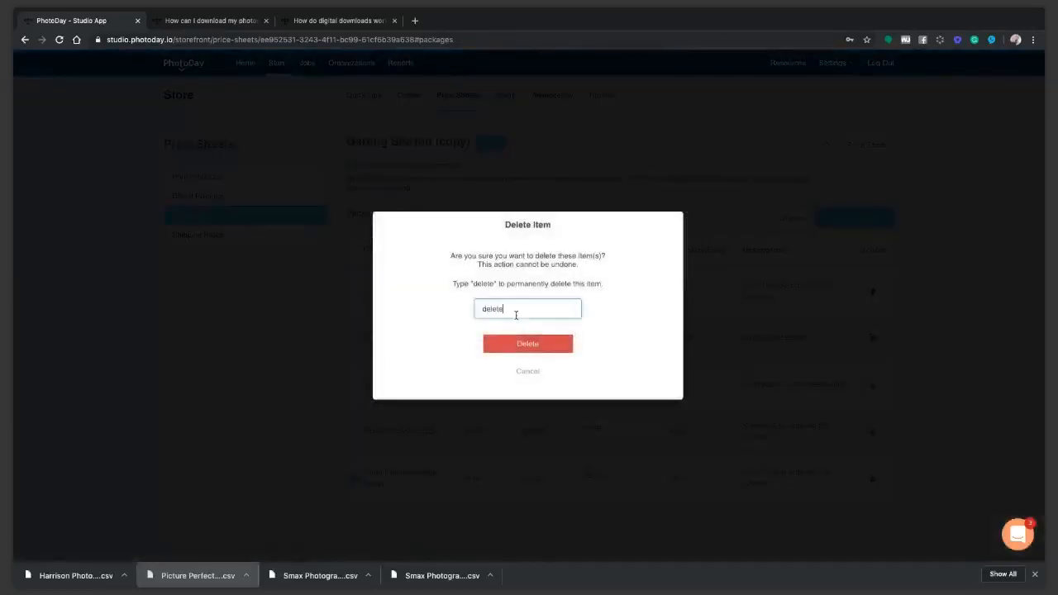
click(536, 344)
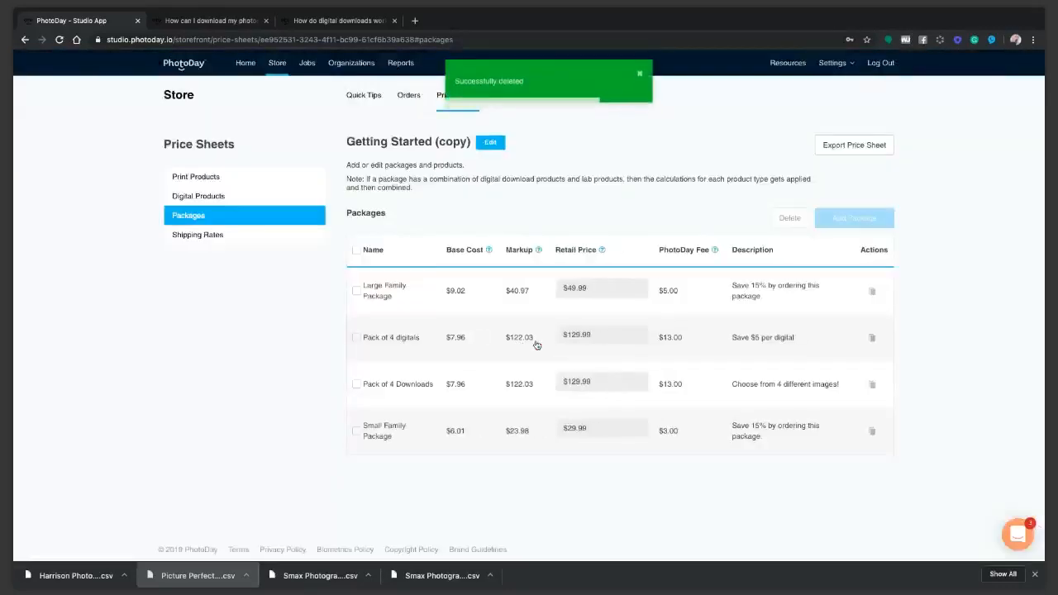
Append "FREE Social sharing download in this package! Limited time only" to the Large Family Package description and continue to its products
click(381, 293)
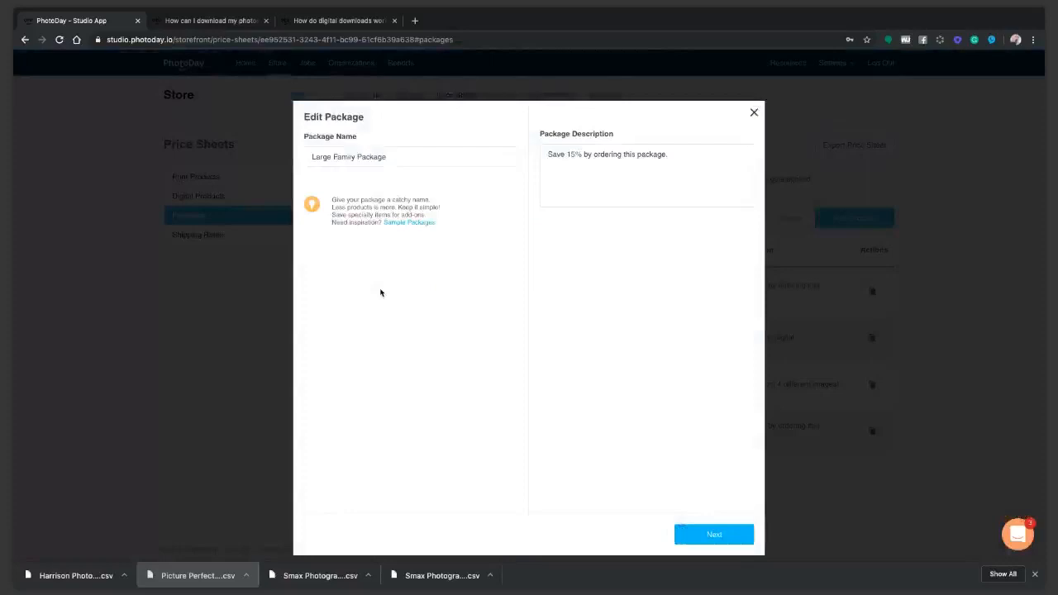
click(680, 153)
text(FREE So)
text(cial sharin)
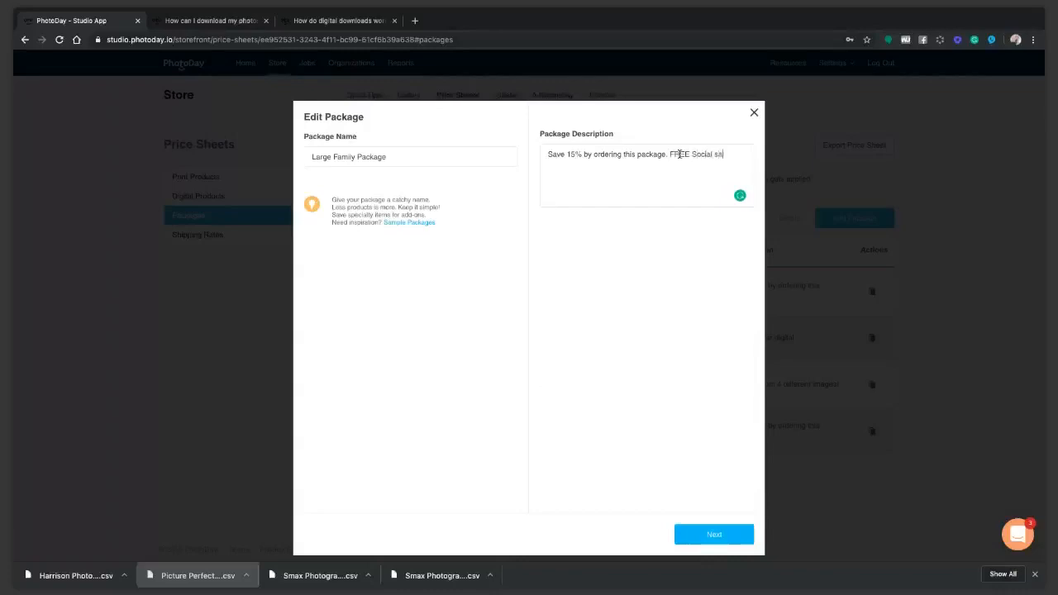
text(g download in this package w)
text( Limited time only.)
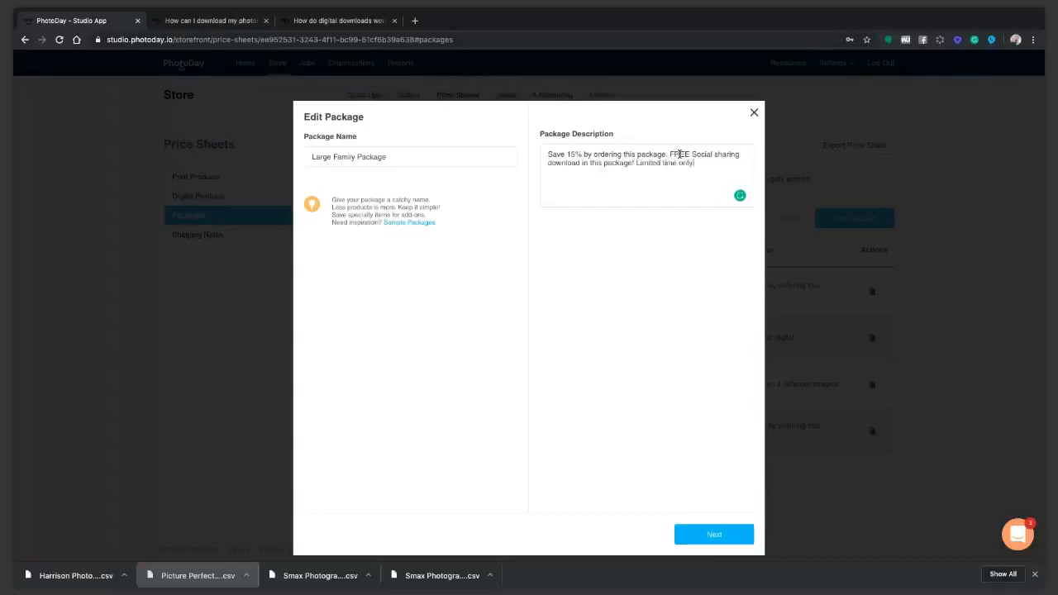
click(705, 534)
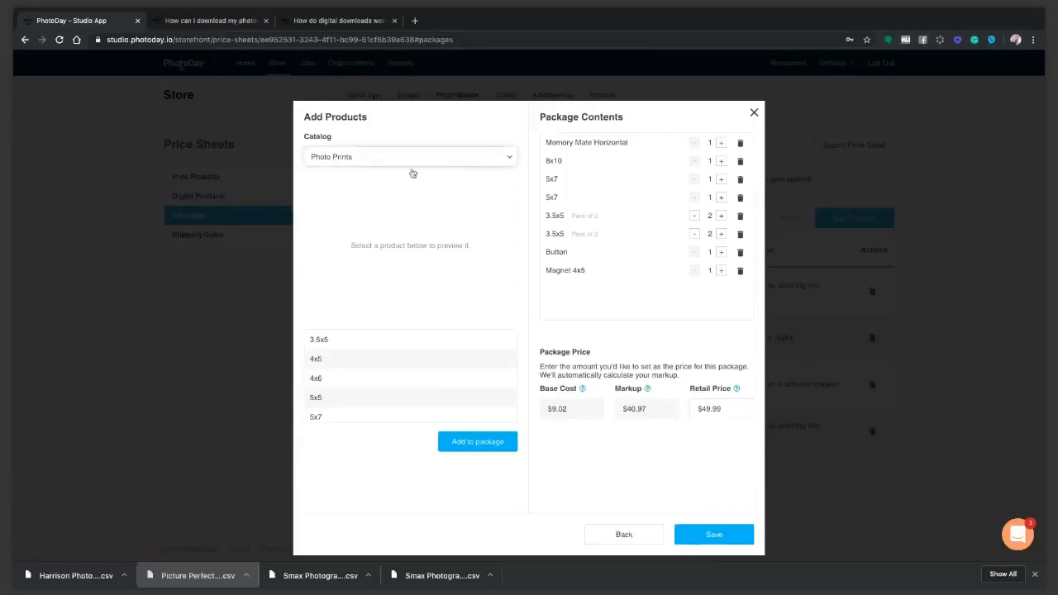
Add a Social Sharing Download from the Digital Downloads catalog to the Large Family Package
click(380, 194)
click(371, 163)
click(368, 174)
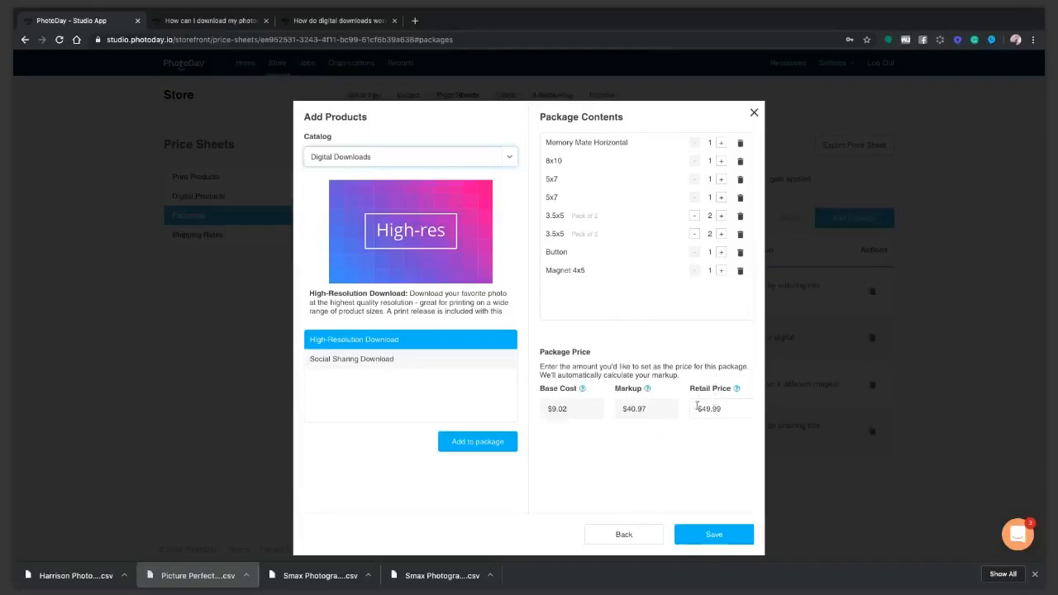
click(355, 361)
click(474, 442)
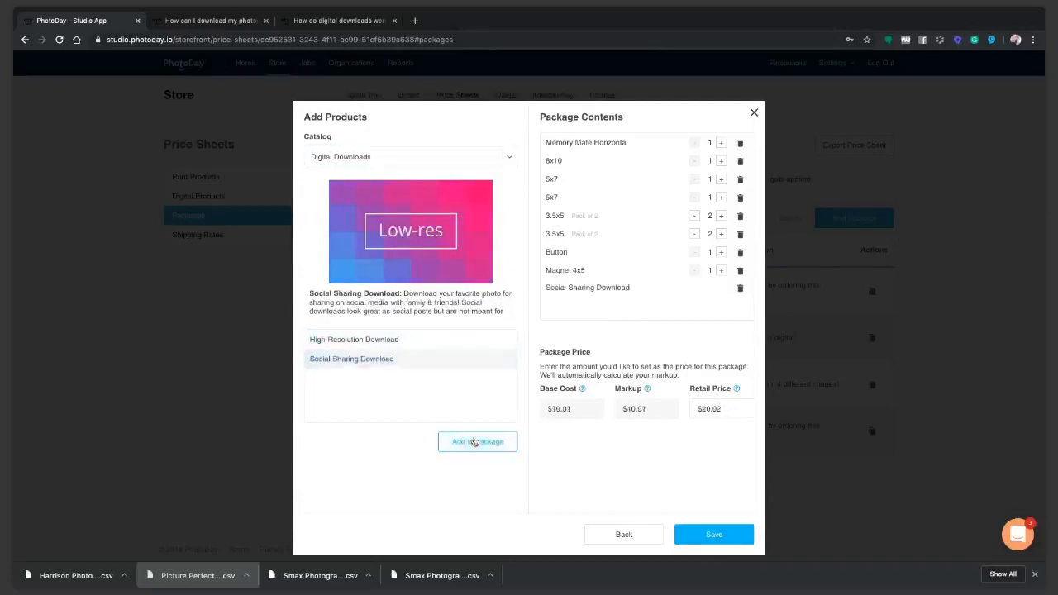
Set the Large Family Package's retail price to $49.99 and save the package
click(749, 408)
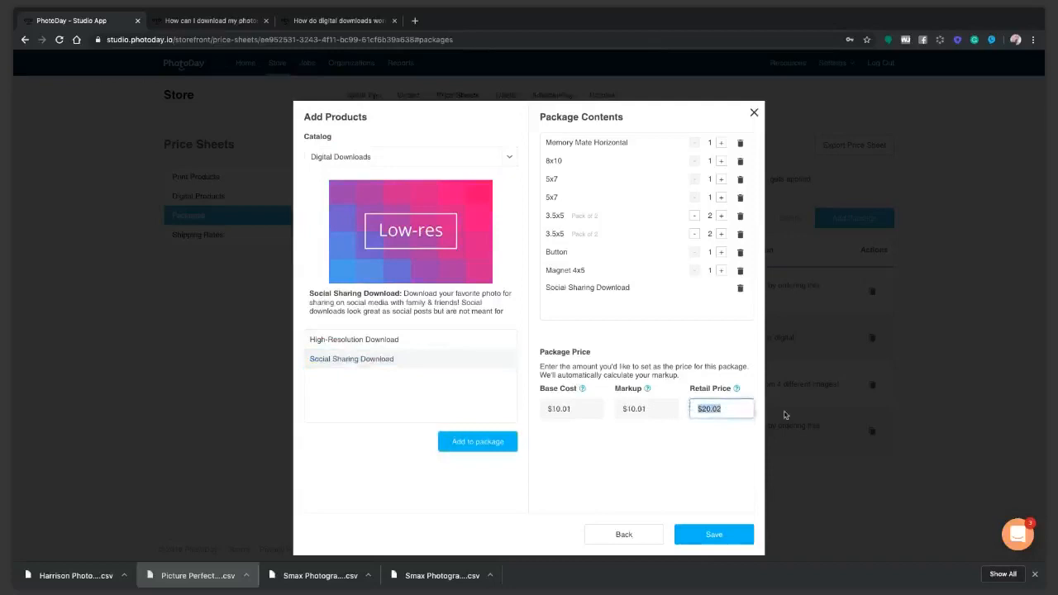
text(49.99)
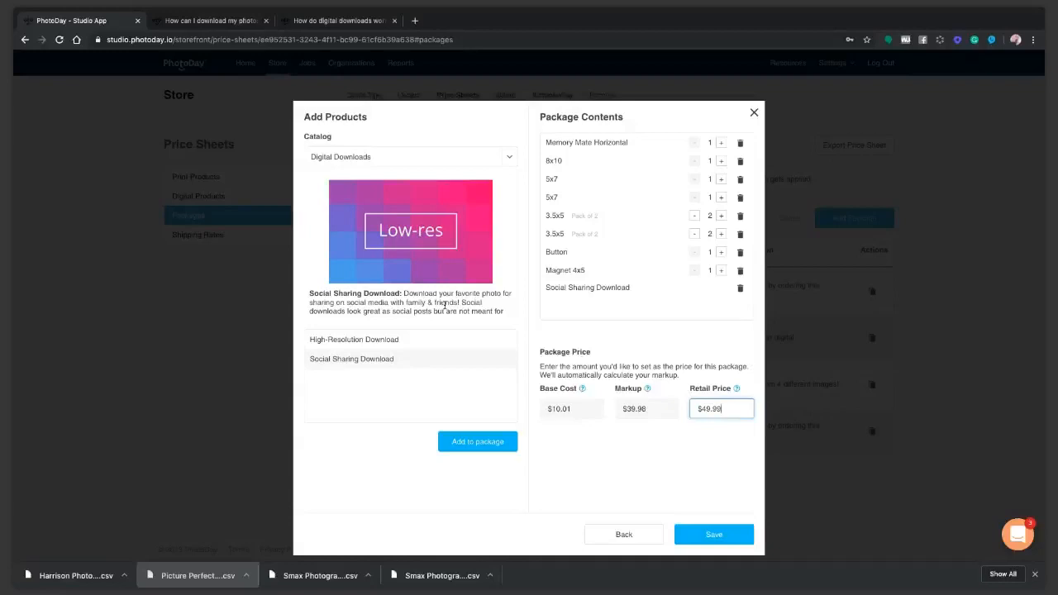
scroll(444, 306, down, 1)
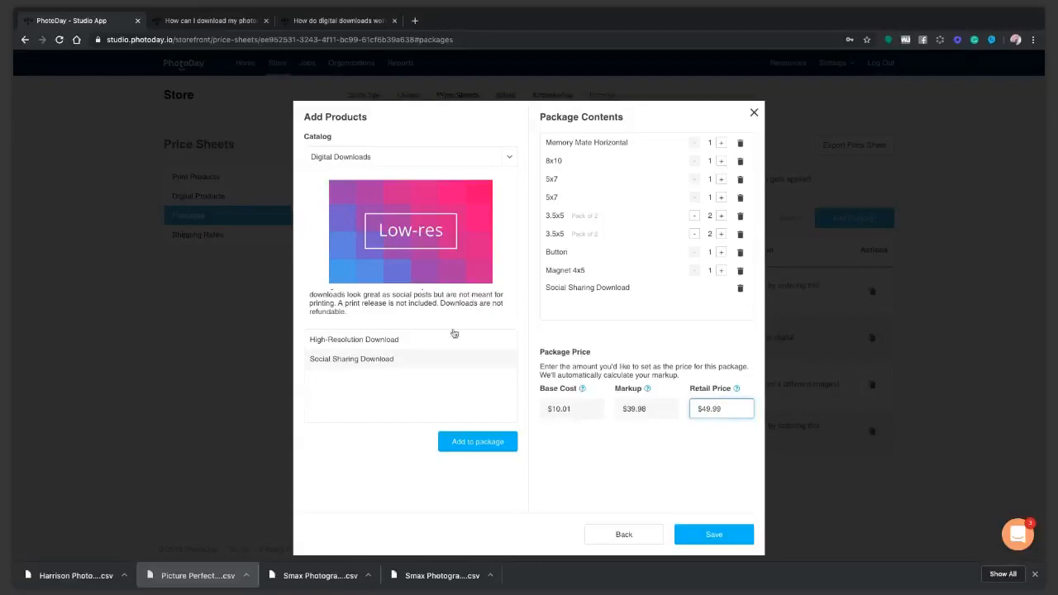
click(715, 537)
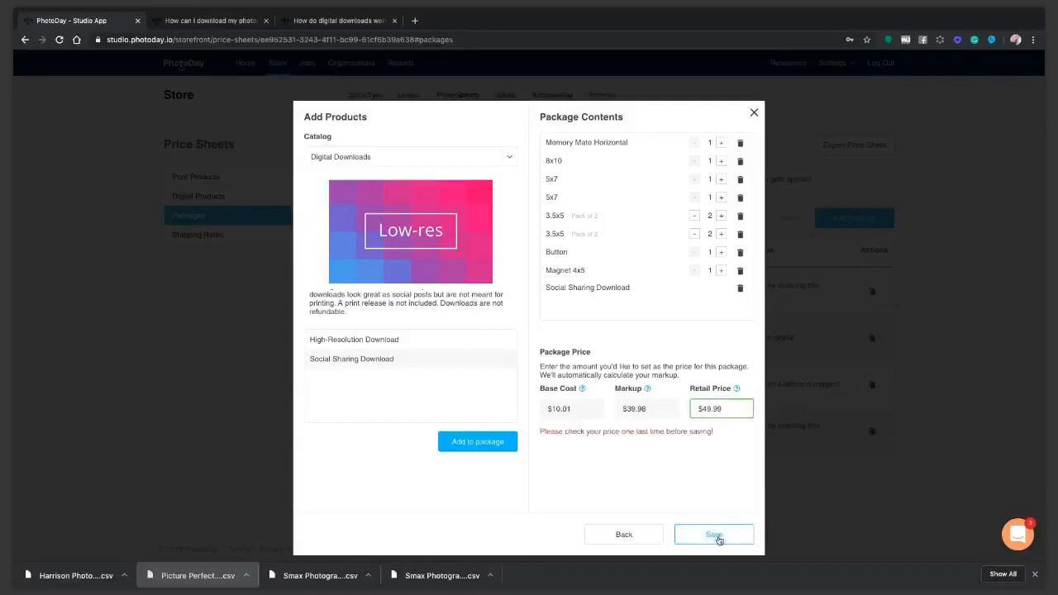
click(715, 536)
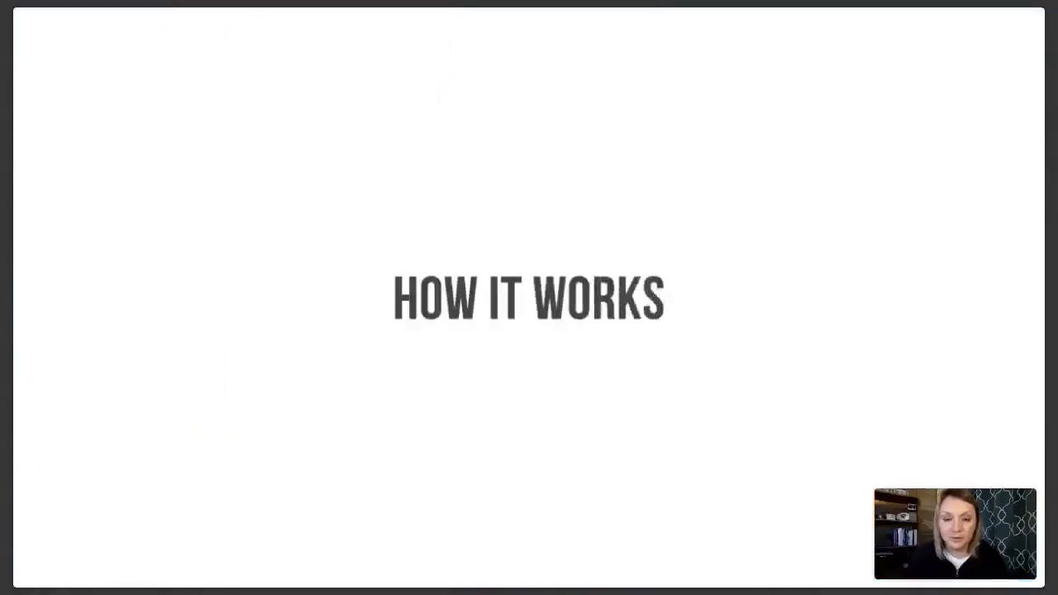
key(Right)
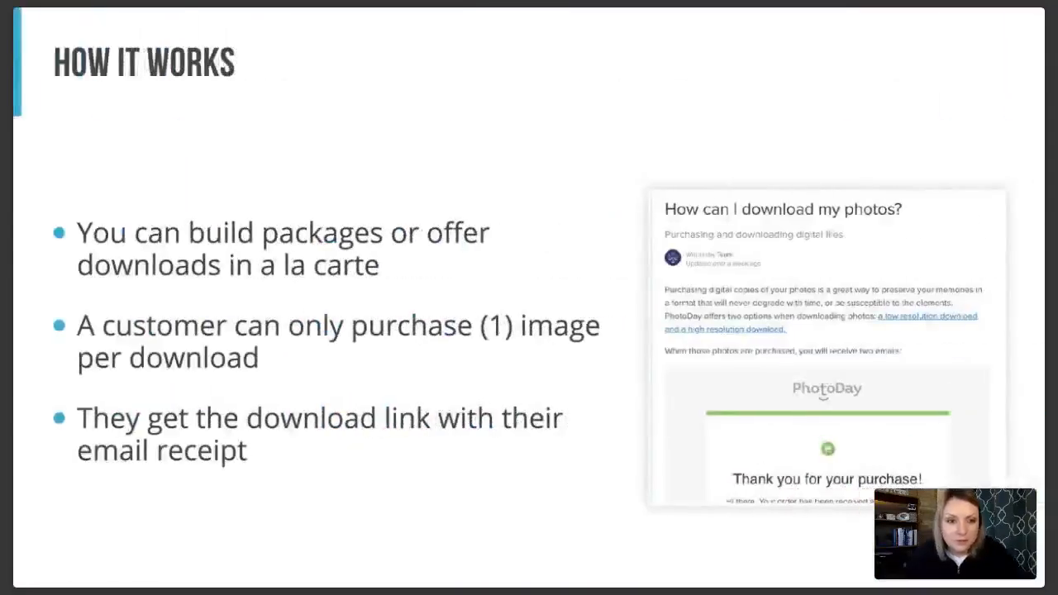
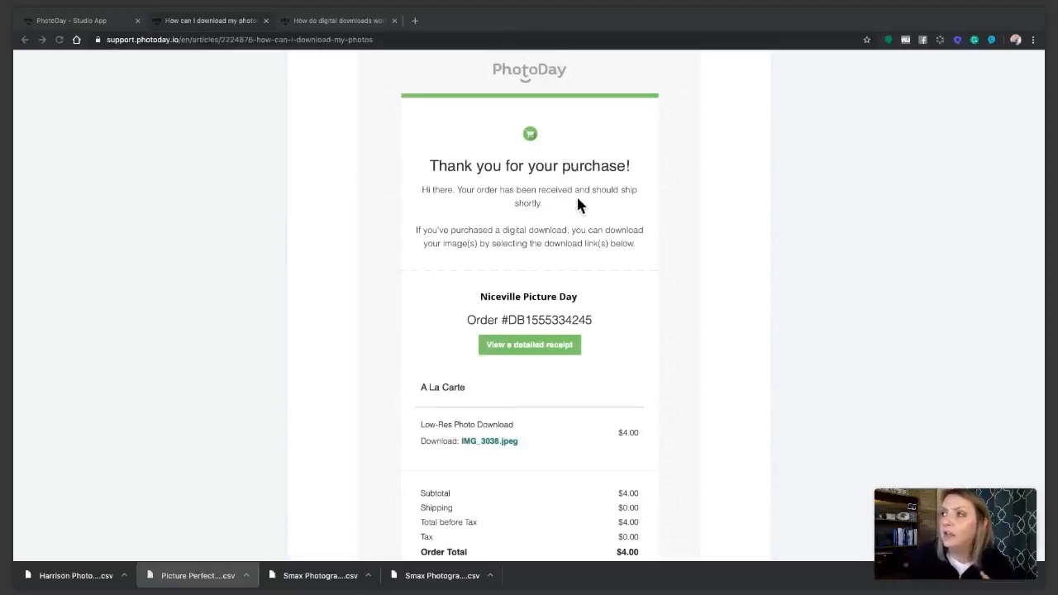
Review the photo download help article's sample order receipt, print release email, and explanation of customer usage rights
scroll(576, 272, down, 3)
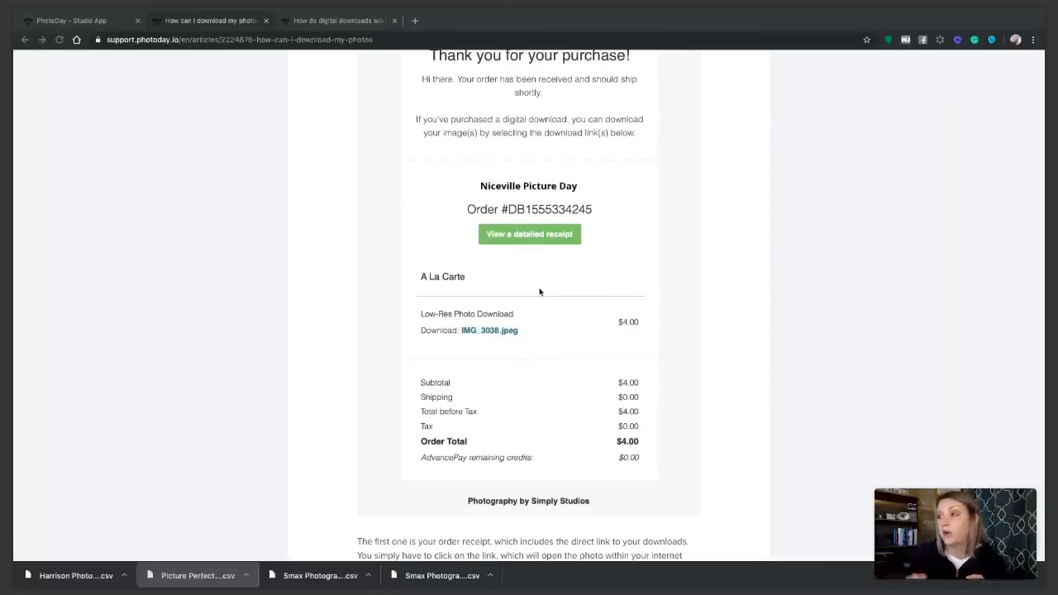
scroll(579, 372, down, 1)
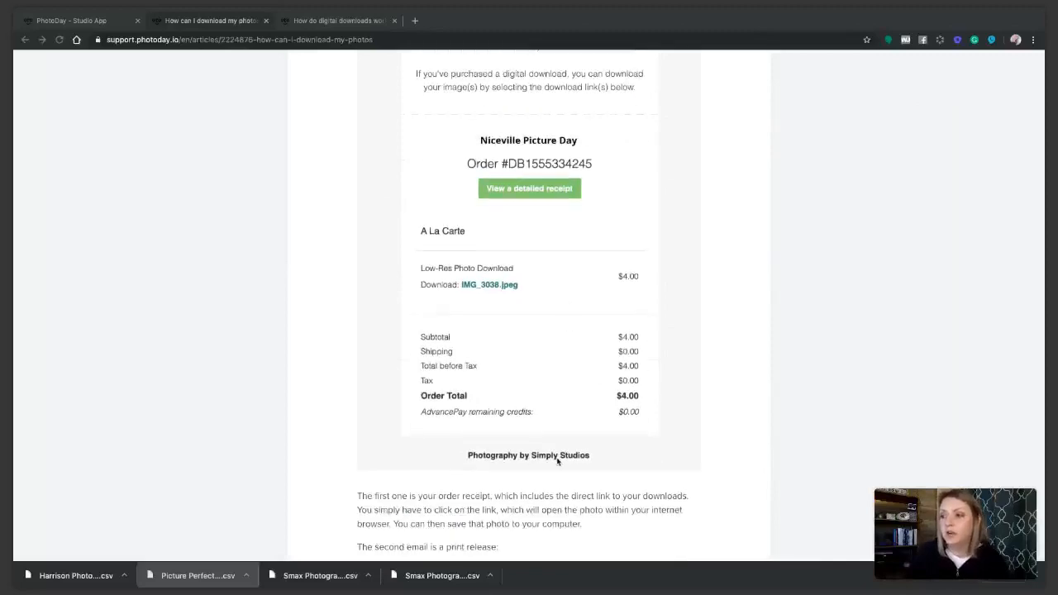
scroll(558, 459, down, 3)
scroll(561, 426, down, 10)
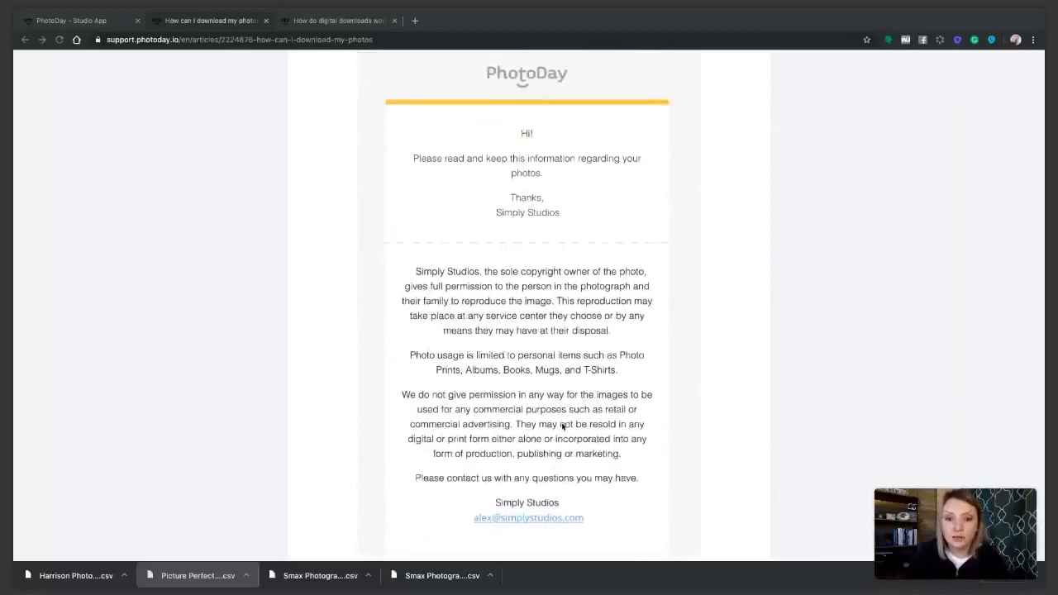
scroll(578, 426, down, 1)
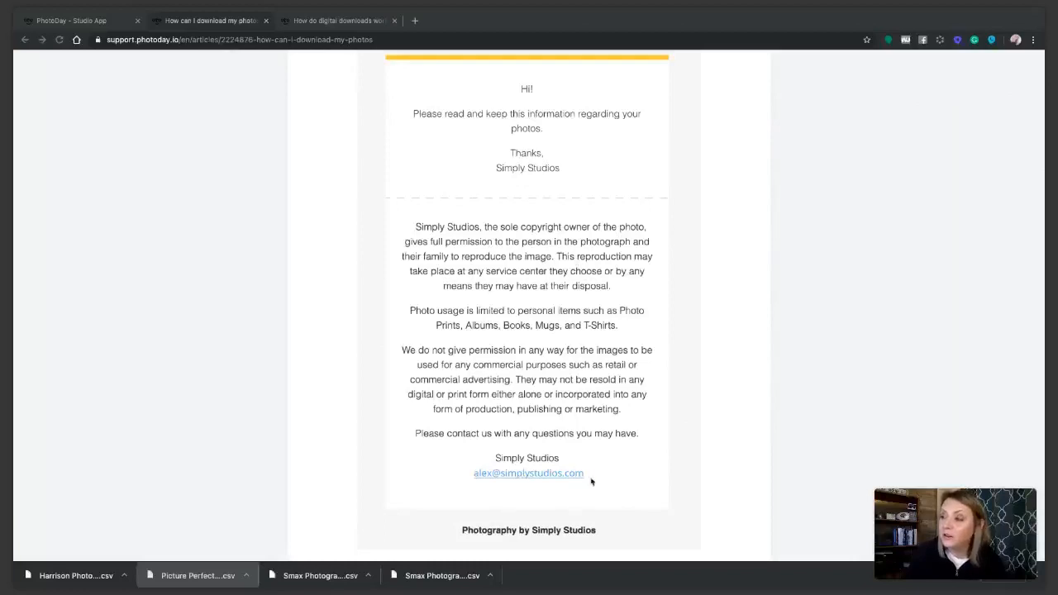
scroll(591, 480, down, 2)
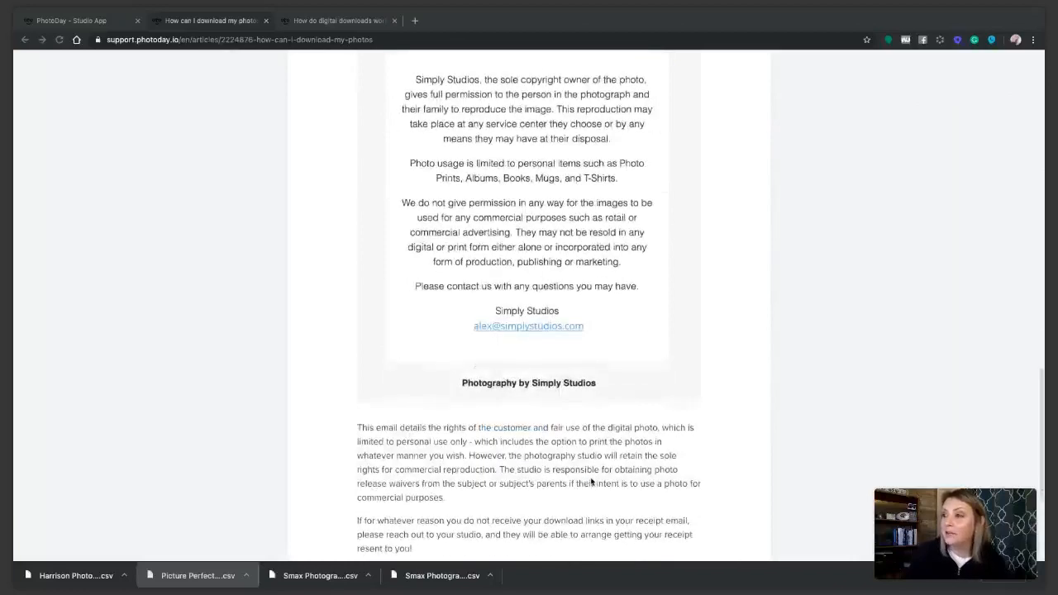
scroll(591, 481, up, 2)
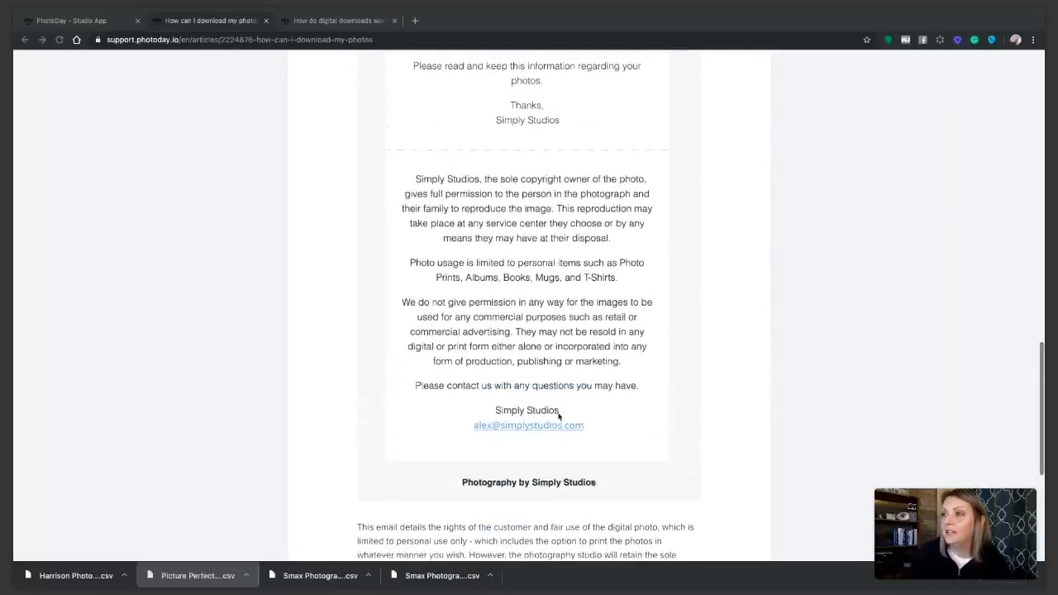
scroll(496, 289, down, 2)
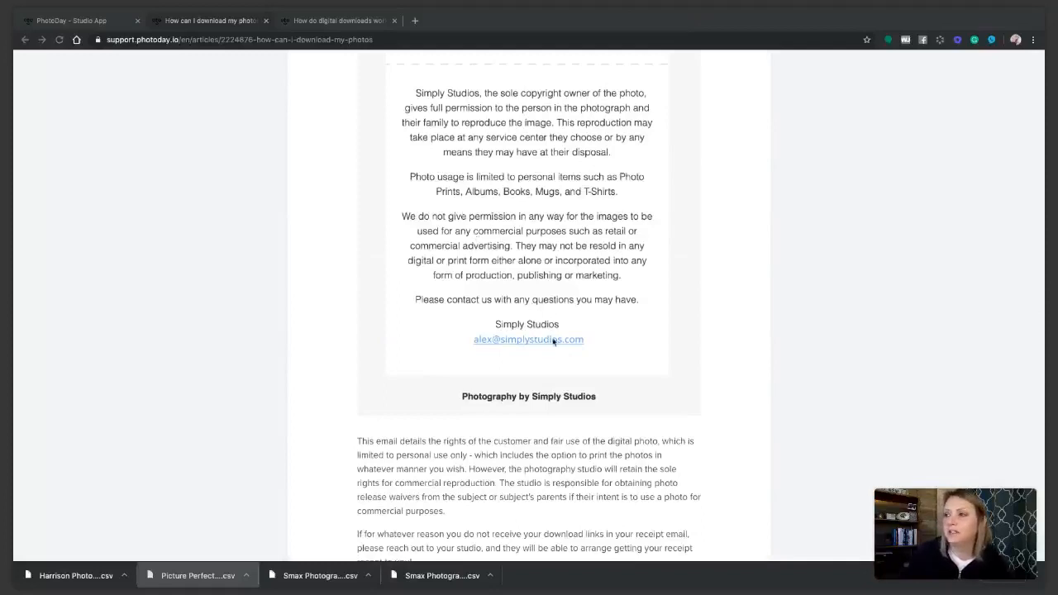
scroll(581, 364, down, 1)
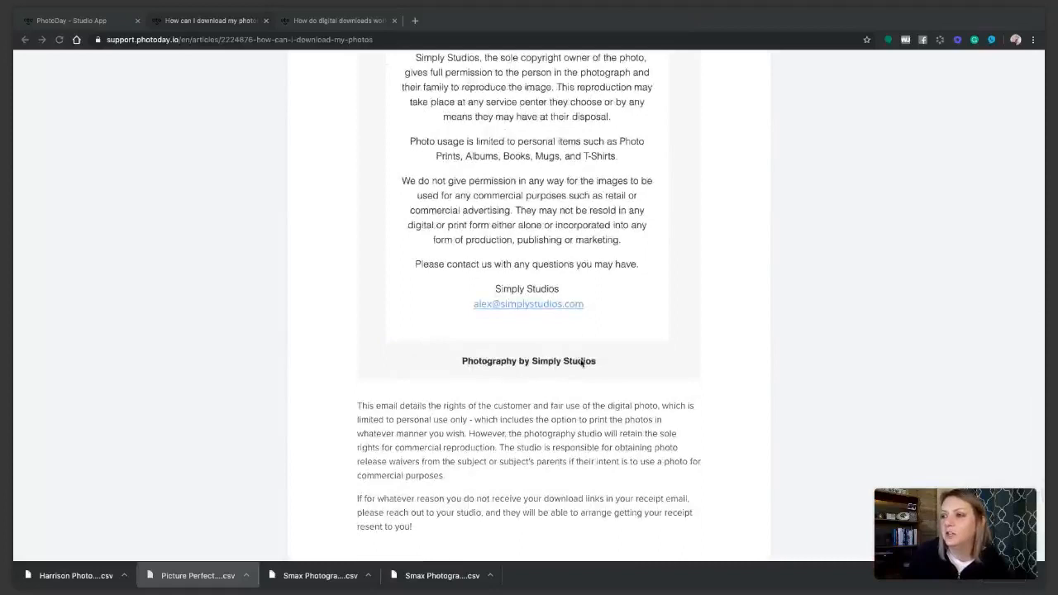
scroll(581, 363, down, 1)
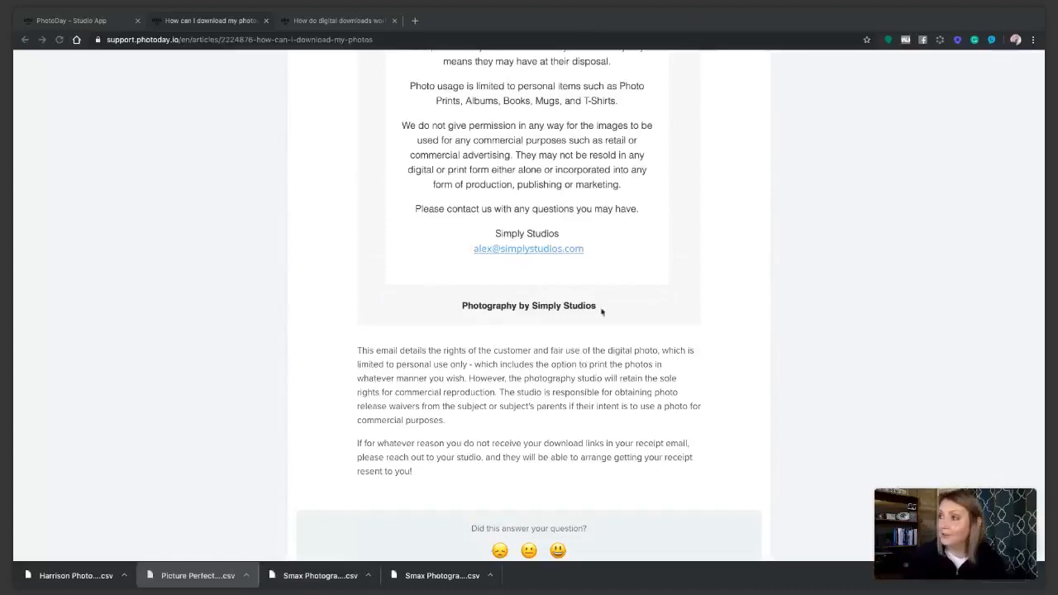
scroll(537, 307, up, 10)
scroll(559, 413, down, 2)
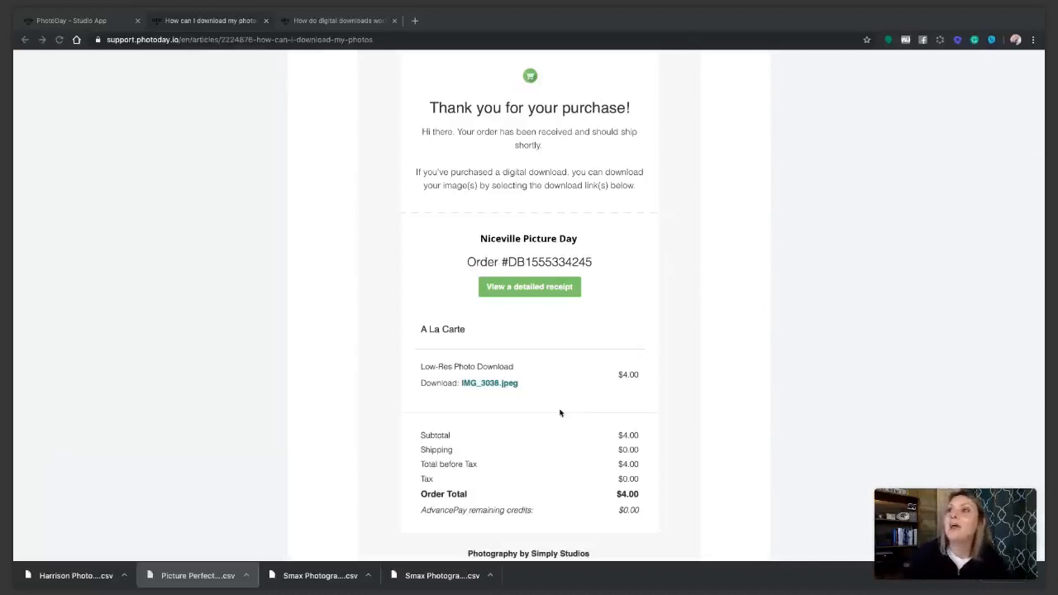
Switch to the Studio App's home dashboard, reload it, and open the full list of latest orders
click(100, 25)
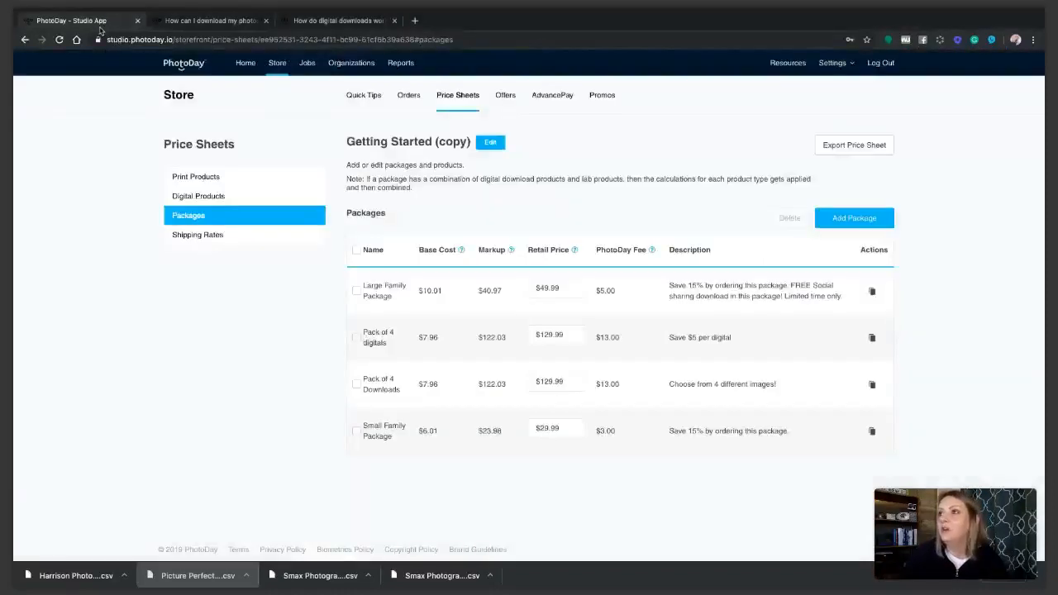
click(247, 65)
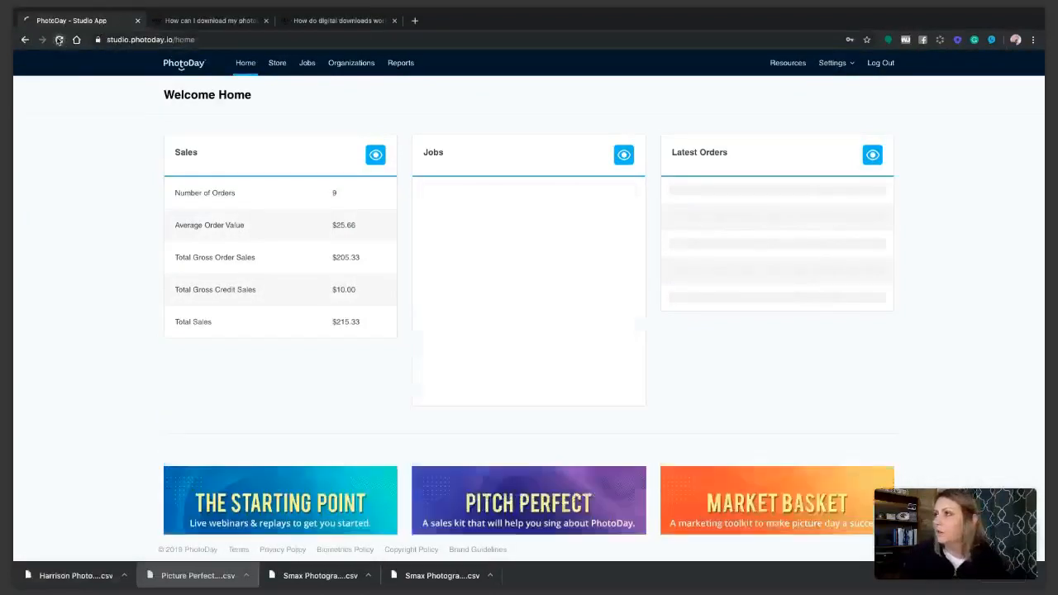
click(59, 39)
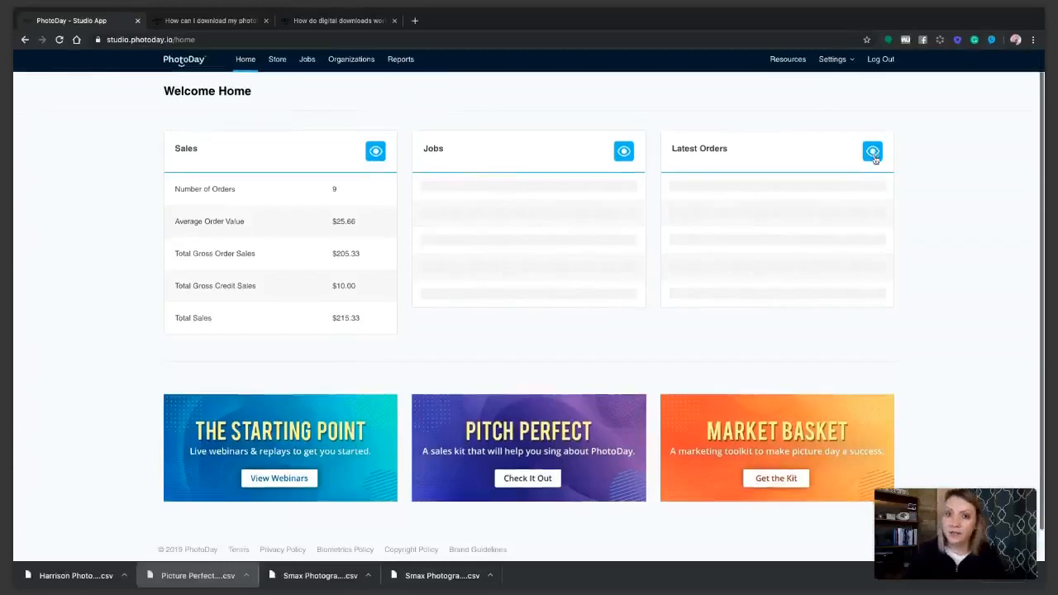
click(873, 154)
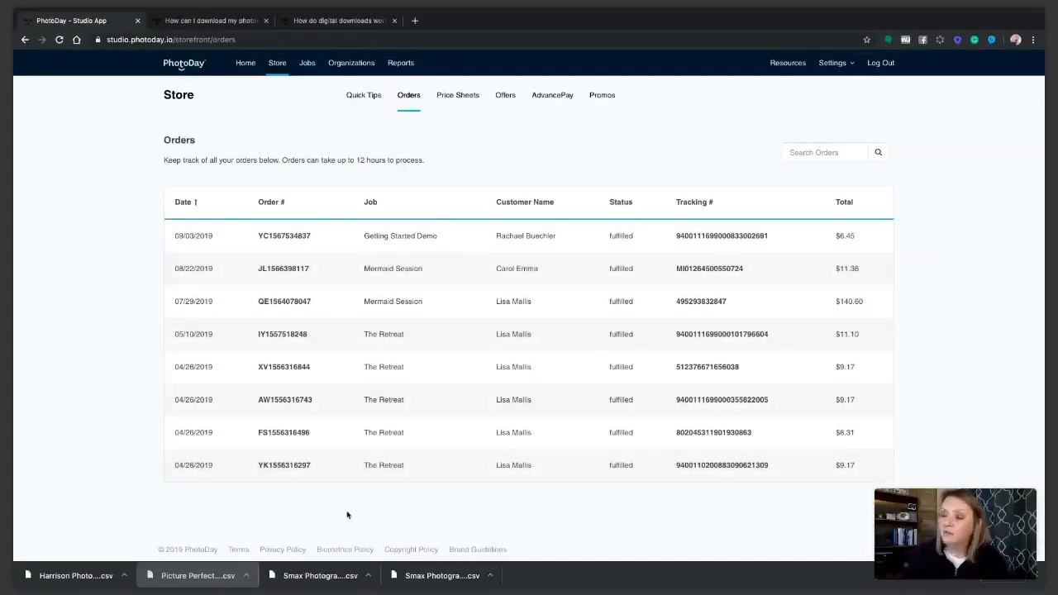
Try to view the details of the 07/29/2019 Mermaid Session order, then return to the home dashboard
click(824, 152)
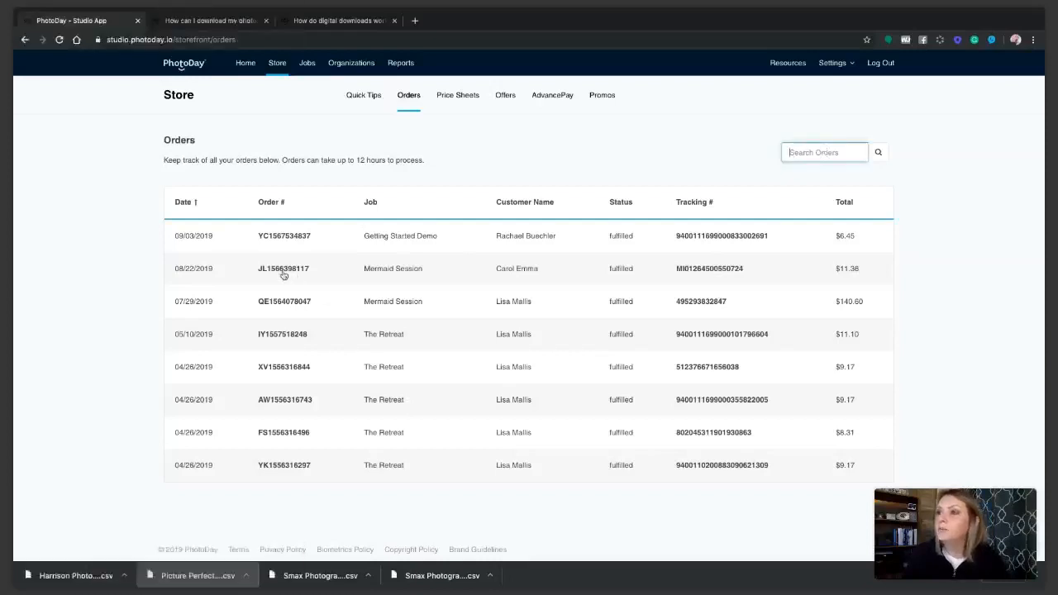
click(276, 302)
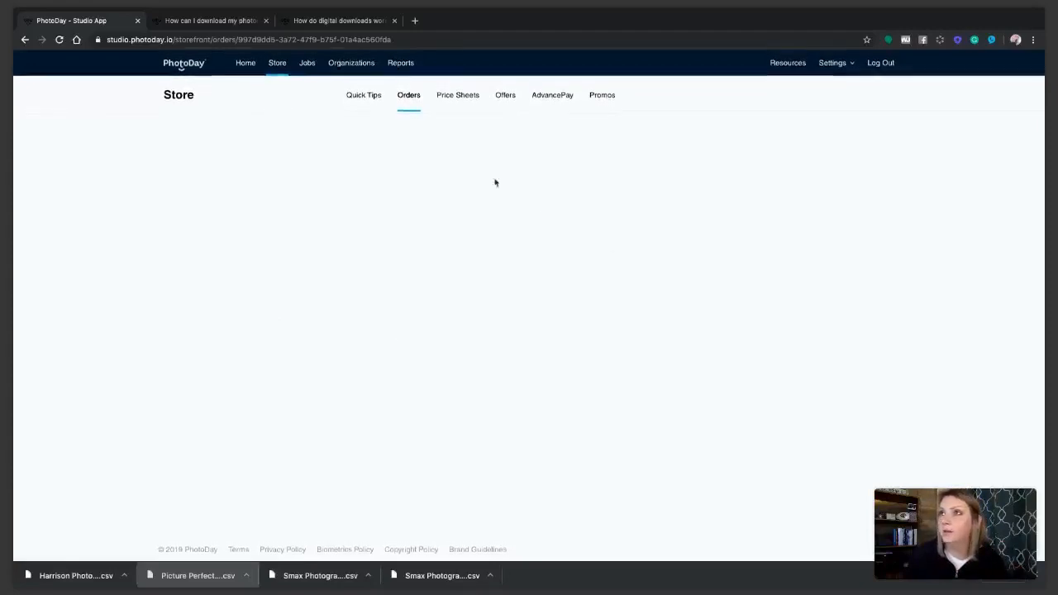
click(57, 45)
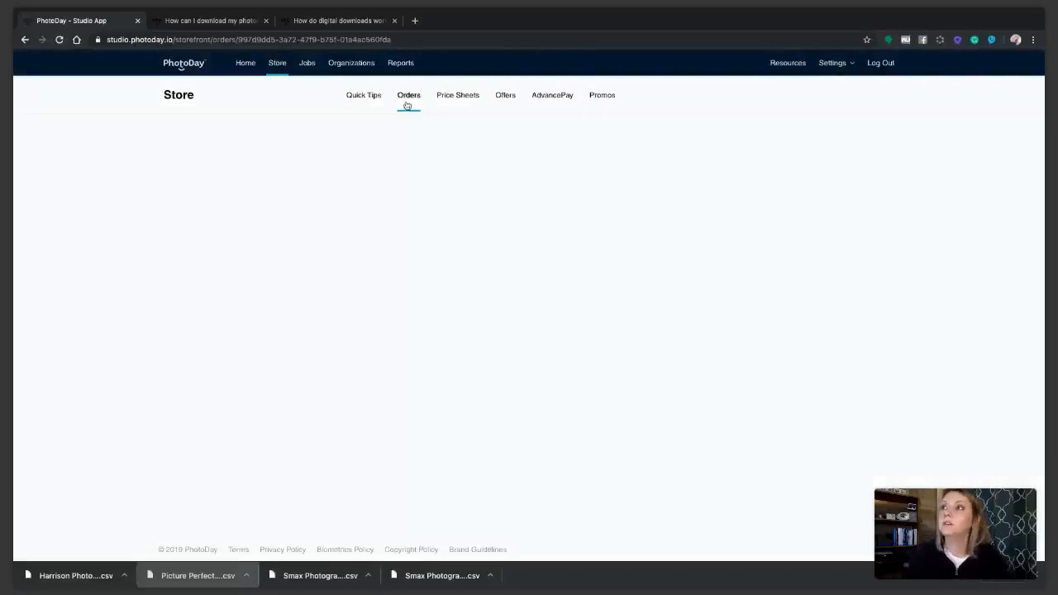
click(246, 67)
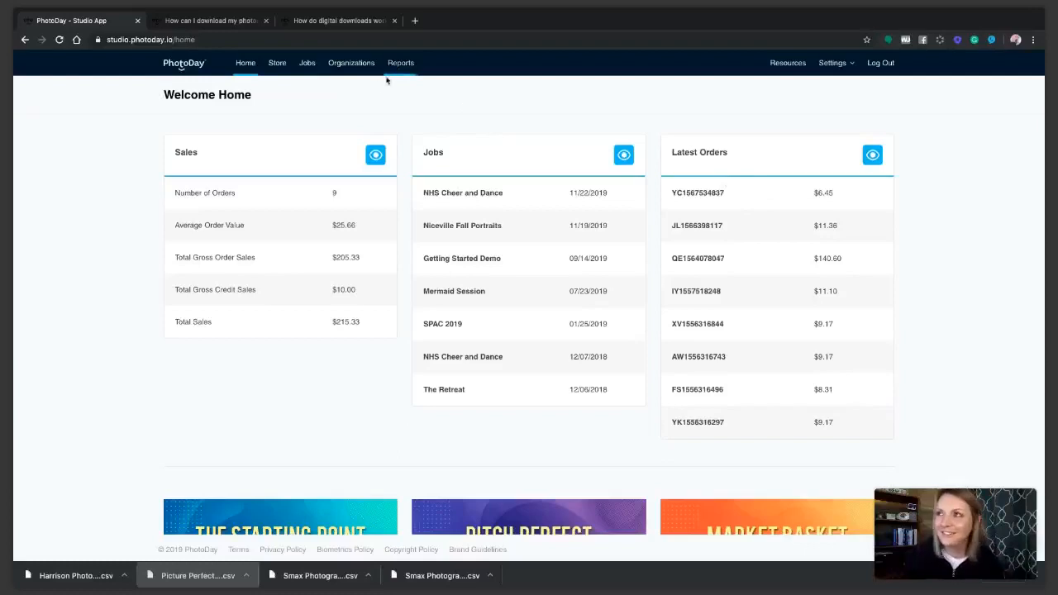
Review the "How do digital downloads work?" help article, covering download costs, resolutions, packages, and emailed receipt links
click(338, 21)
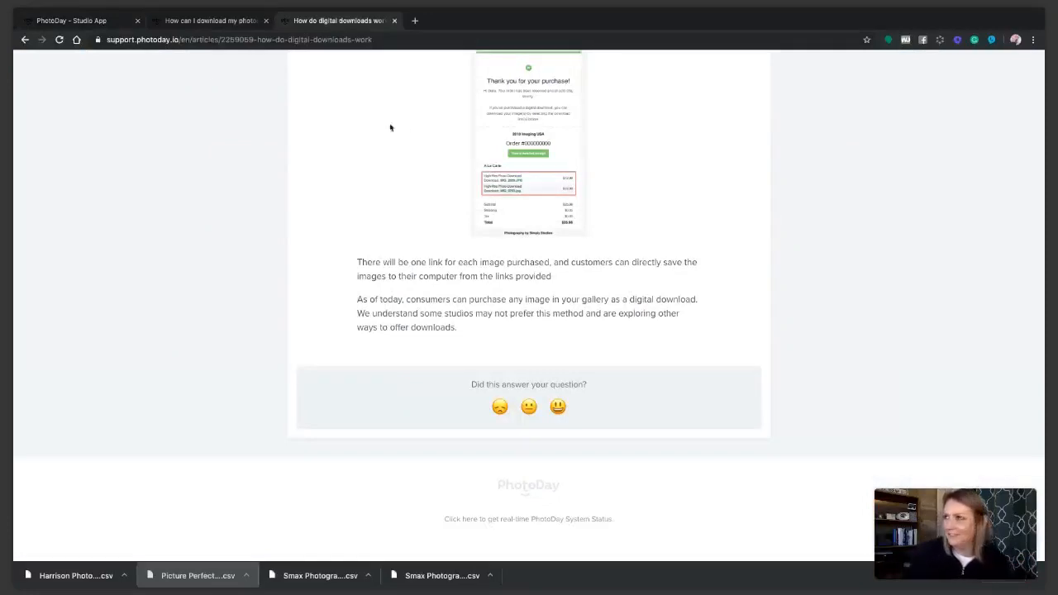
scroll(406, 136, up, 10)
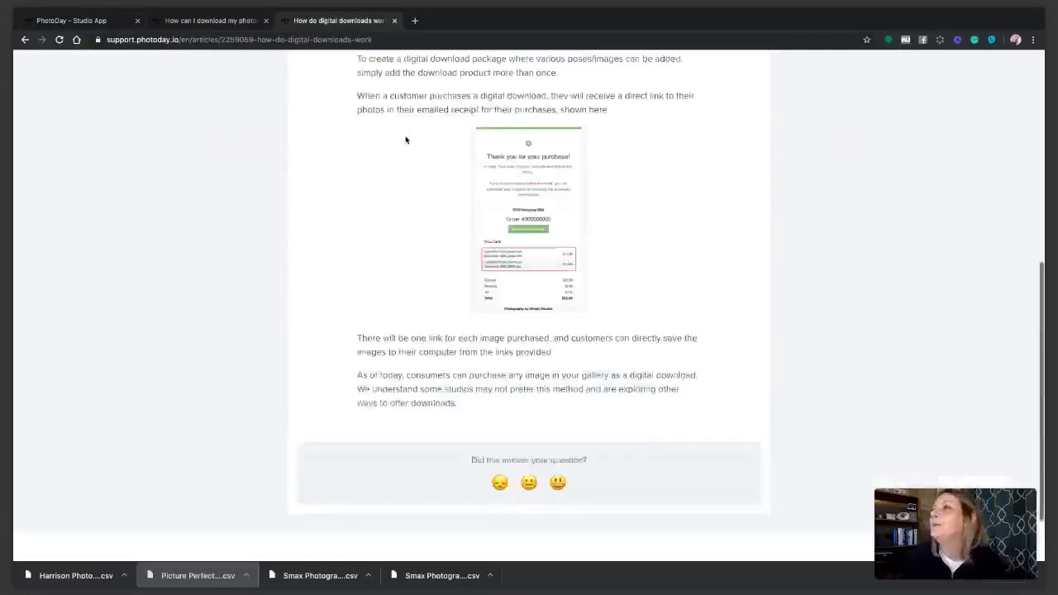
scroll(454, 214, down, 2)
scroll(454, 214, down, 2)
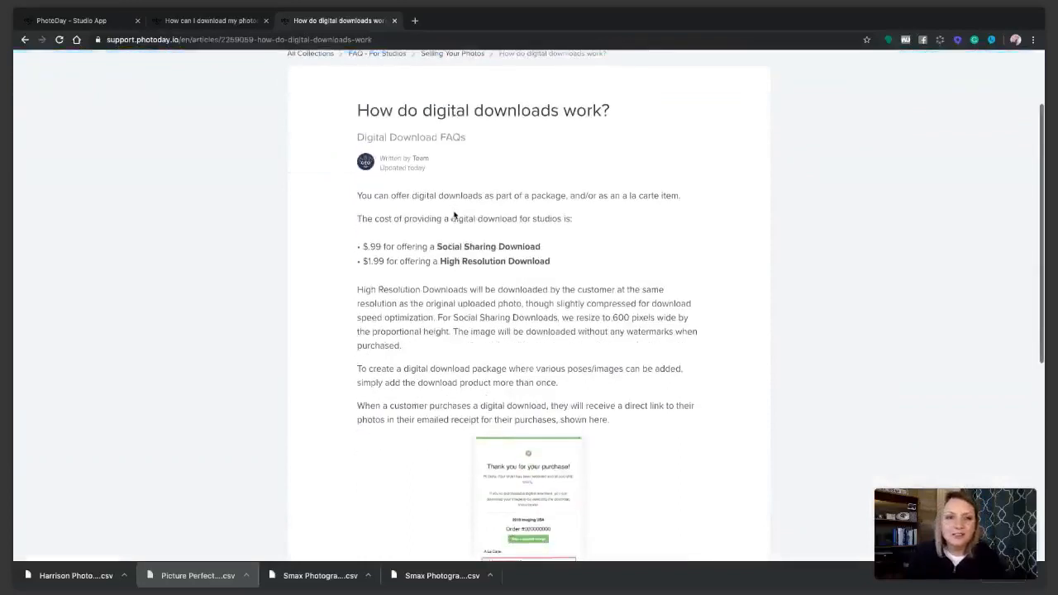
scroll(456, 214, up, 1)
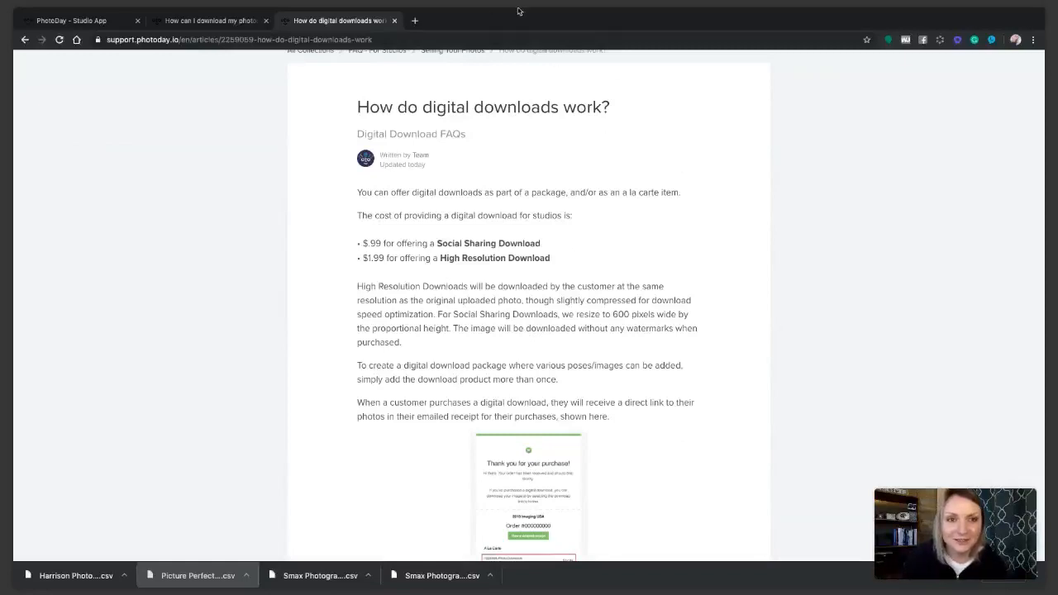
mouse_move(581, 12)
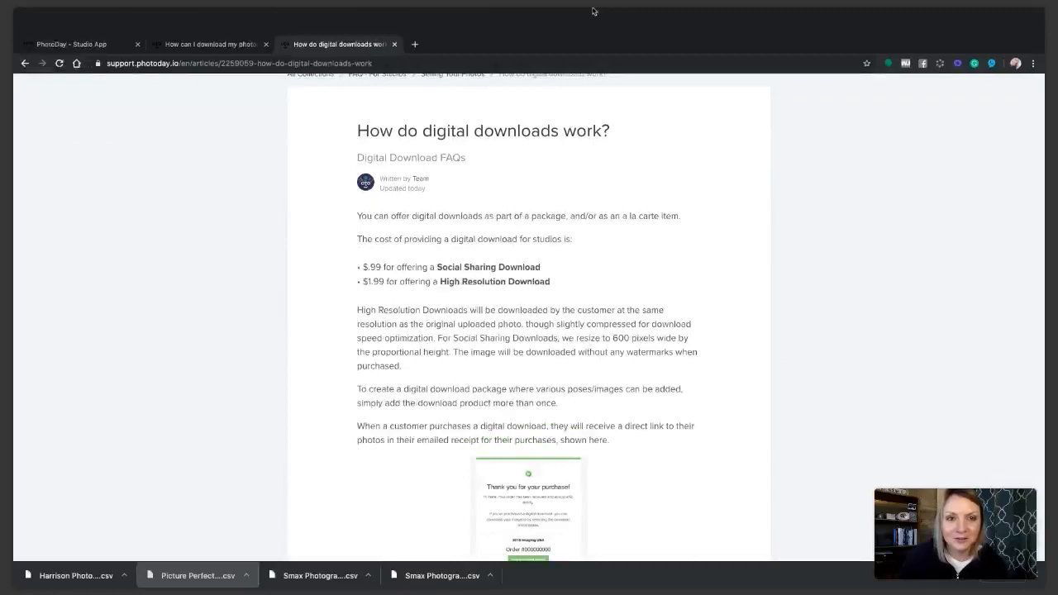